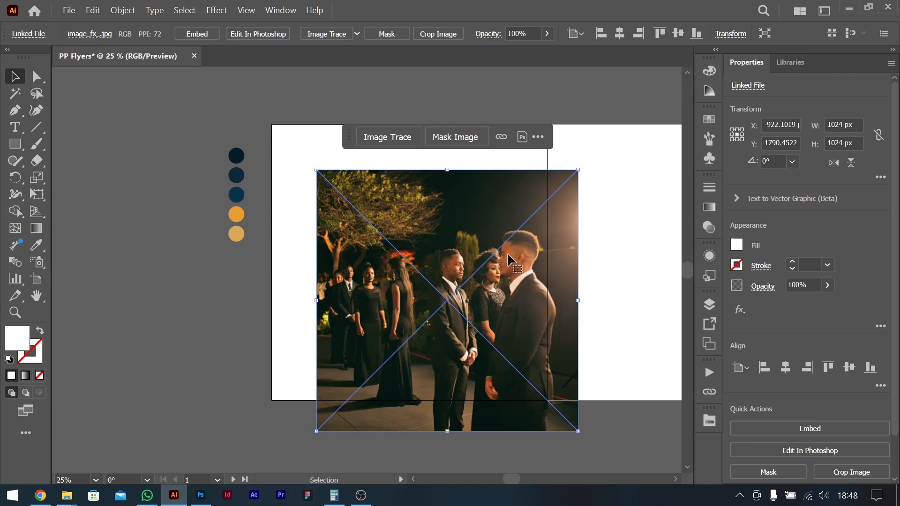
- Switch to the ChatGPT brief in Chrome and review the flyer's visual structure from hero image to footer
mouse_move(518, 236)
left_mouse_down()
mouse_move(525, 246)
mouse_move(514, 244)
left_mouse_up()
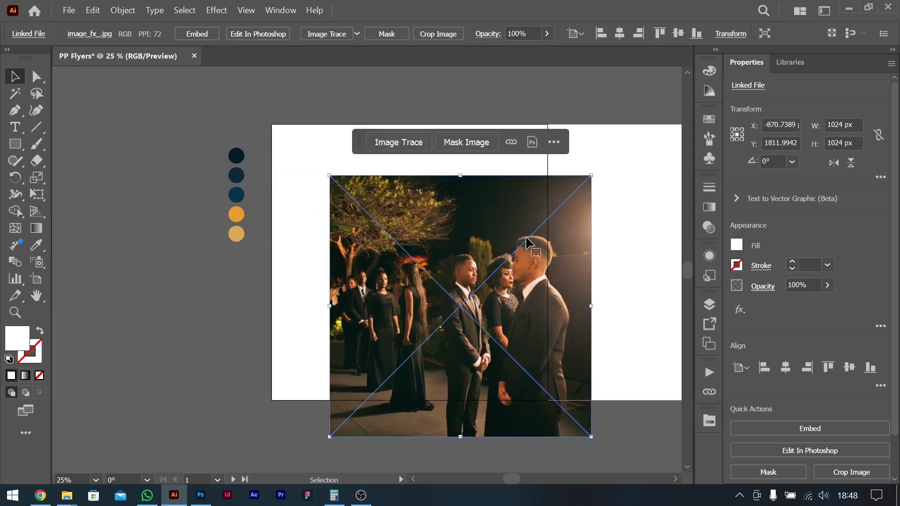
key("alt+Tab")
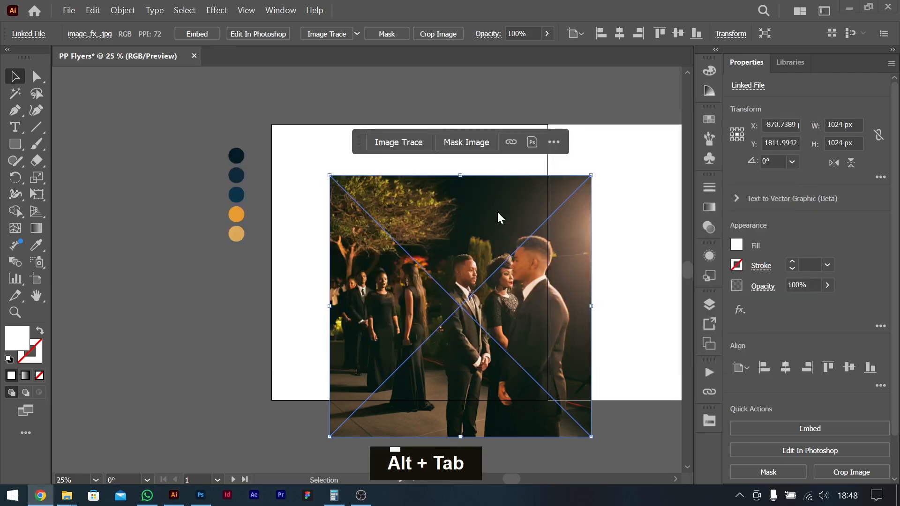
scroll(422, 257, "up", 5)
scroll(423, 258, "down", 1)
scroll(413, 229, "down", 1)
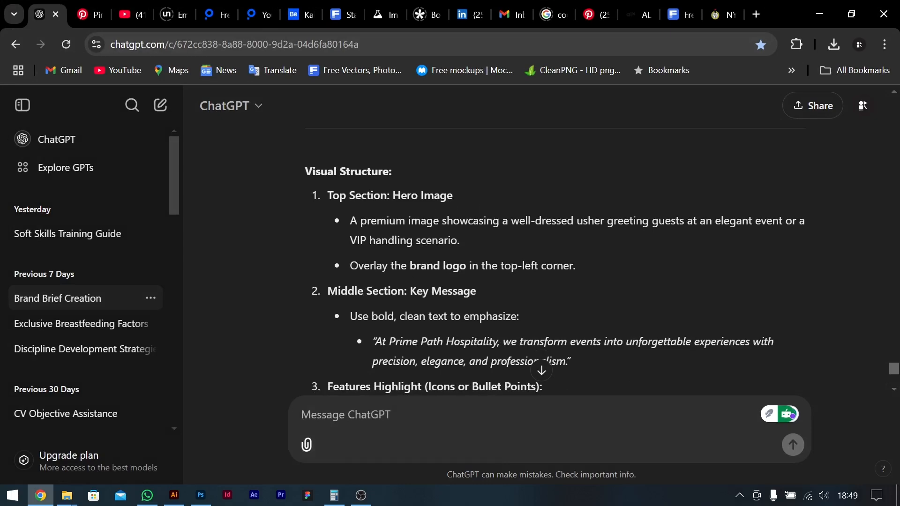
scroll(554, 257, "down", 3)
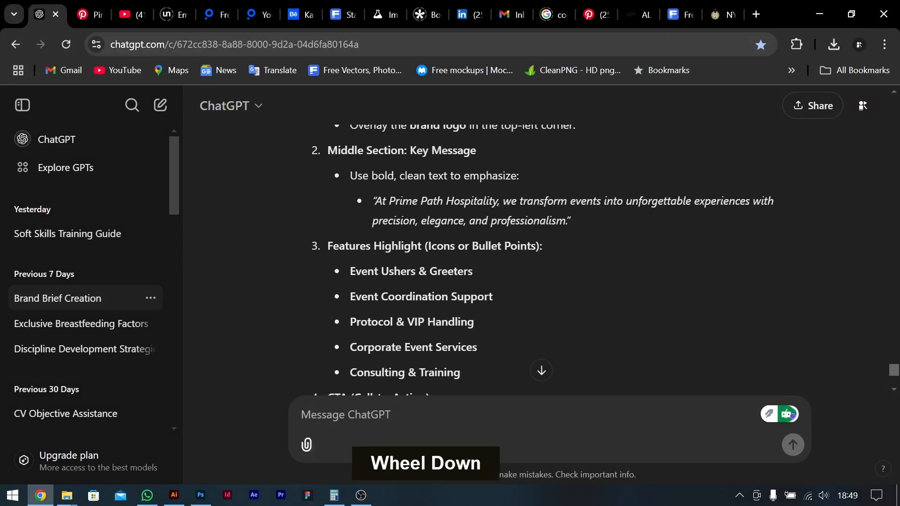
scroll(404, 332, "down", 4)
scroll(417, 252, "up", 2)
scroll(417, 253, "down", 3)
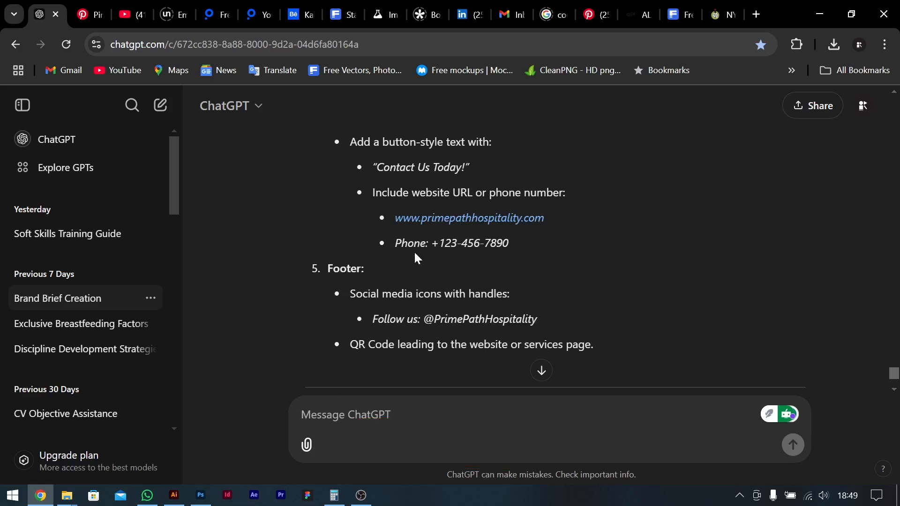
scroll(415, 256, "up", 6)
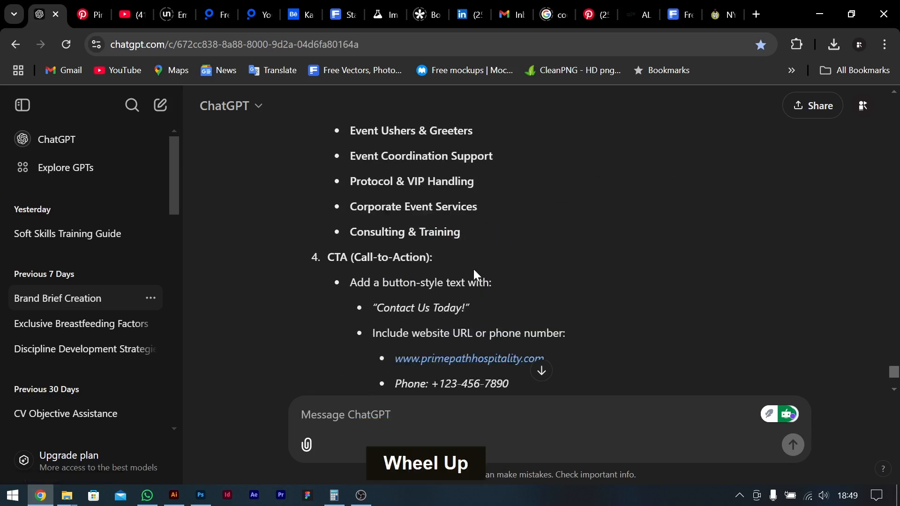
scroll(473, 271, "up", 2)
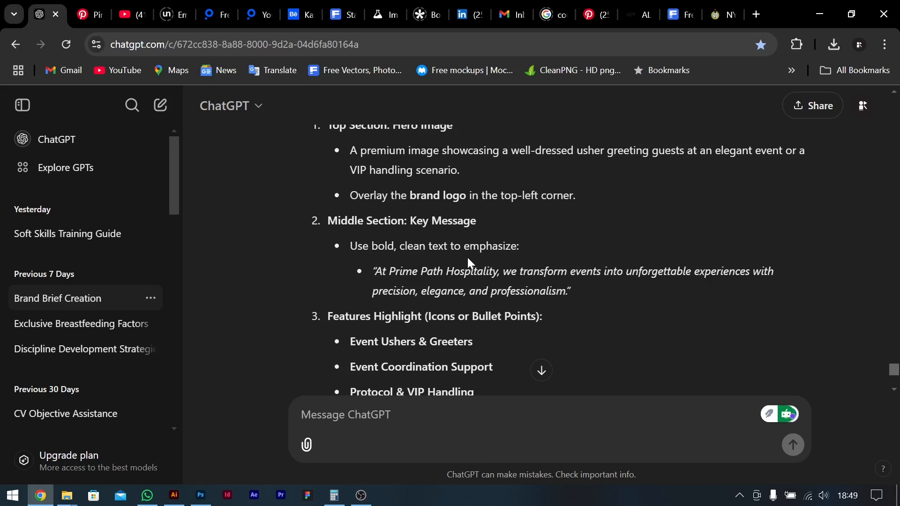
scroll(520, 231, "up", 2)
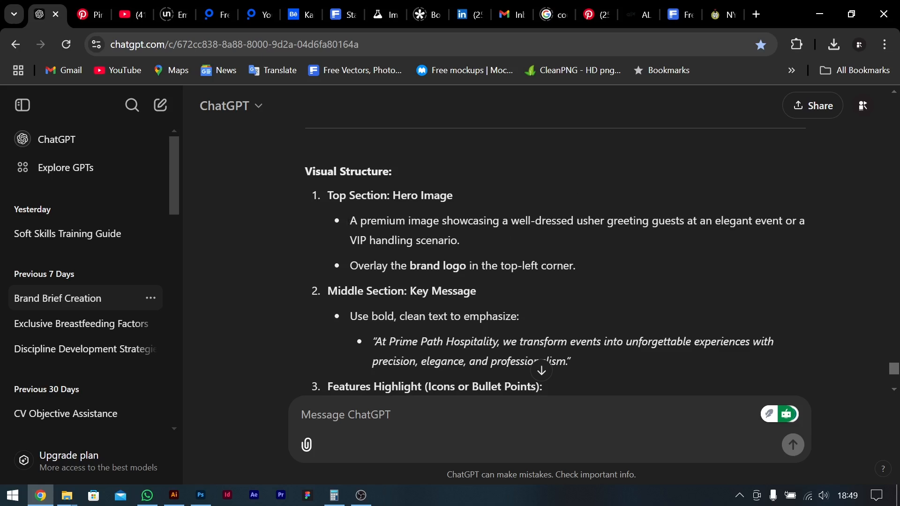
- Reread the brief's brand logo placement, highlight the middle section's key message, and check the features list below it
left_click_drag(409, 266, 465, 266)
left_click(465, 265)
scroll(465, 265, "down", 1)
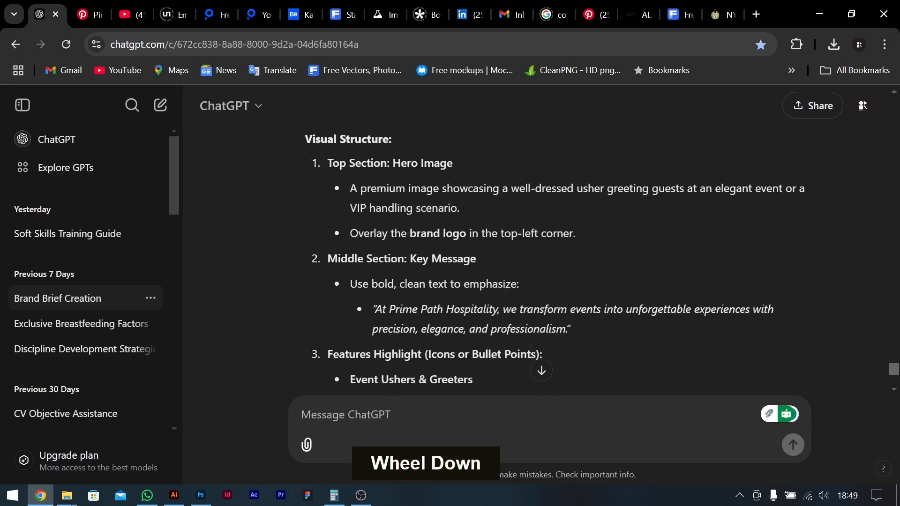
scroll(465, 266, "down", 2)
left_click_drag(375, 201, 566, 221)
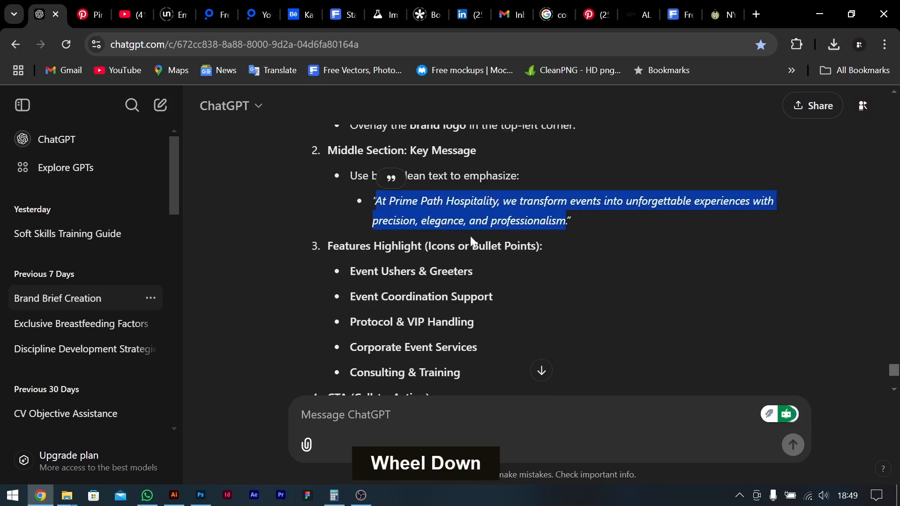
scroll(403, 176, "down", 1)
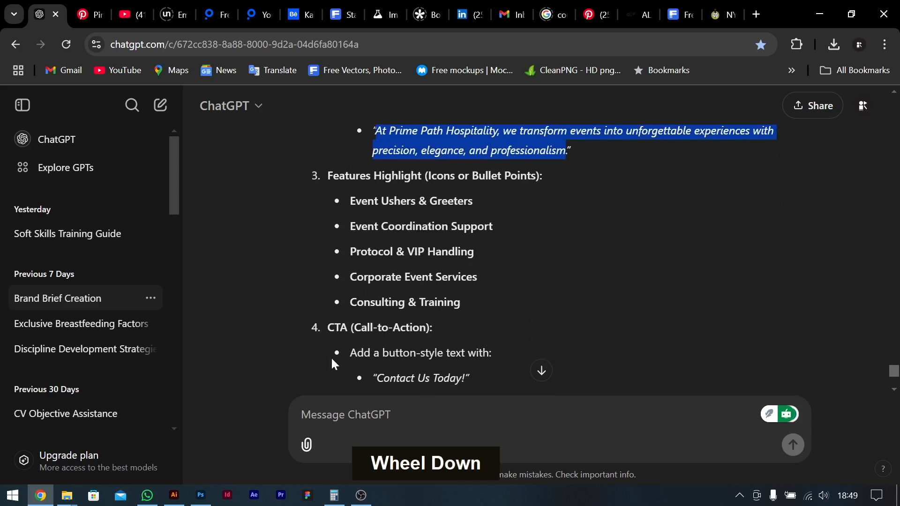
- Return to Illustrator, align the event photo with the first artboard's top-left corner, and scale it to 1080 × 1080 px
left_click(820, 13)
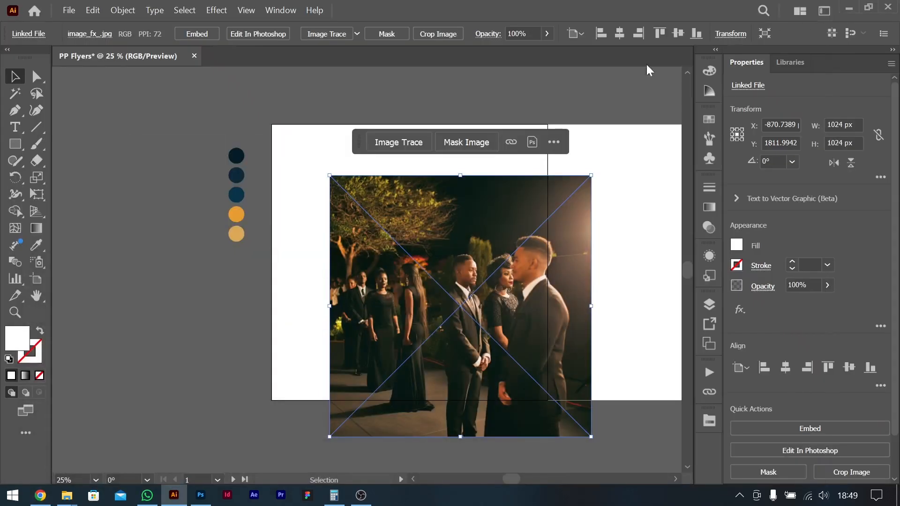
left_click_drag(499, 216, 455, 194)
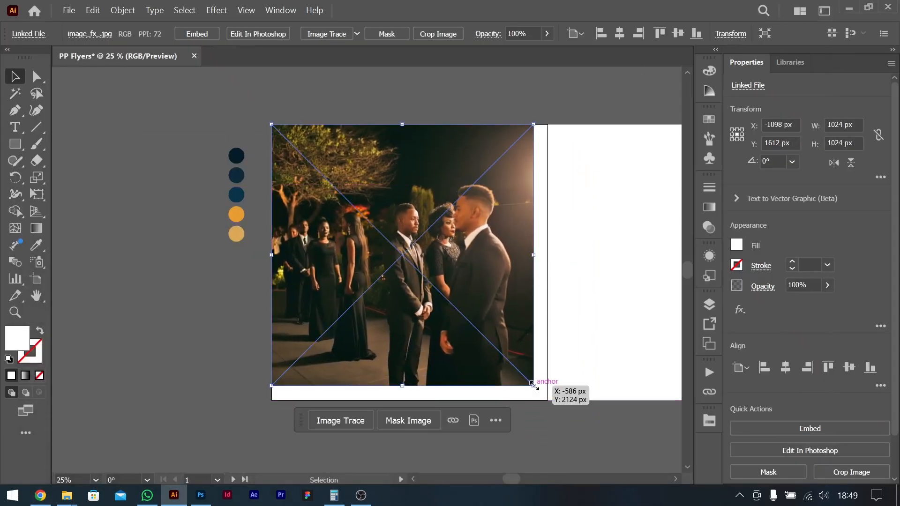
left_click_drag(533, 386, 547, 400)
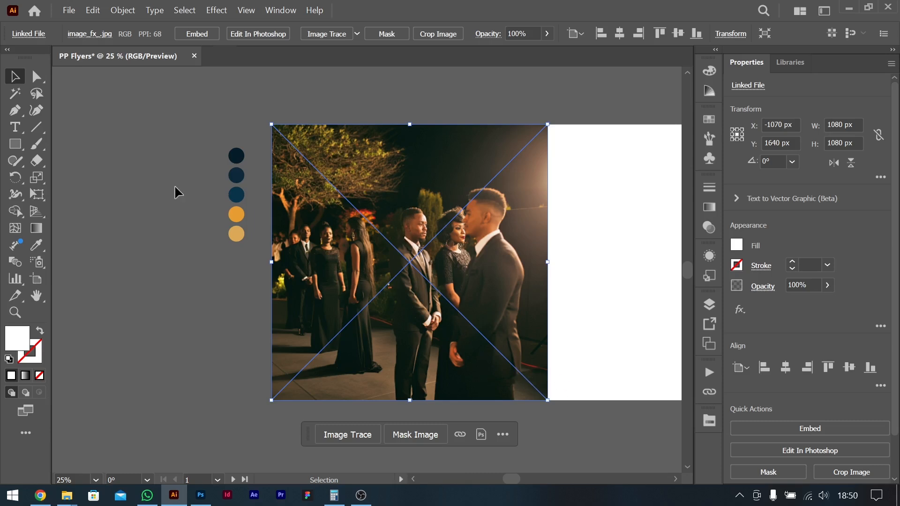
- Draw a 1080 × 1080 px rectangle over the photo and fill it with a freeform gradient
left_click(18, 145)
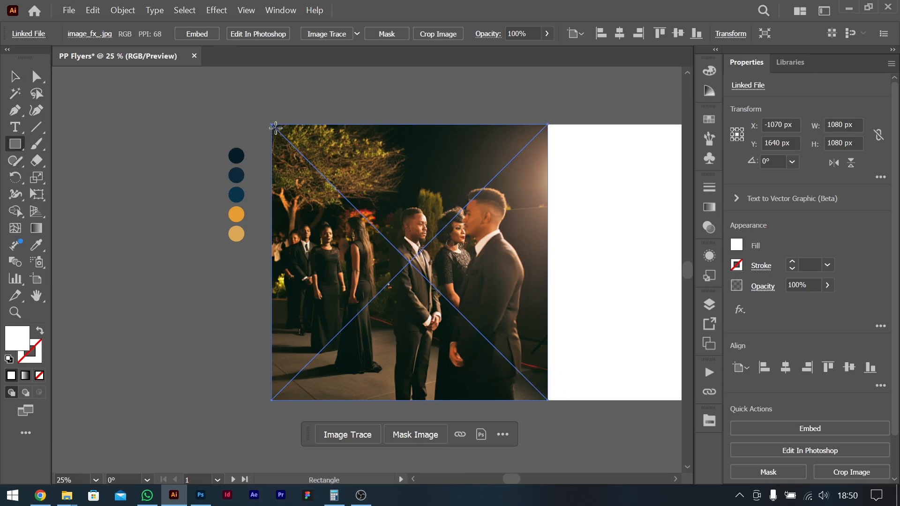
mouse_move(272, 124)
left_mouse_down()
mouse_move(492, 328)
mouse_move(554, 392)
mouse_move(549, 401)
left_mouse_up()
left_click(15, 77)
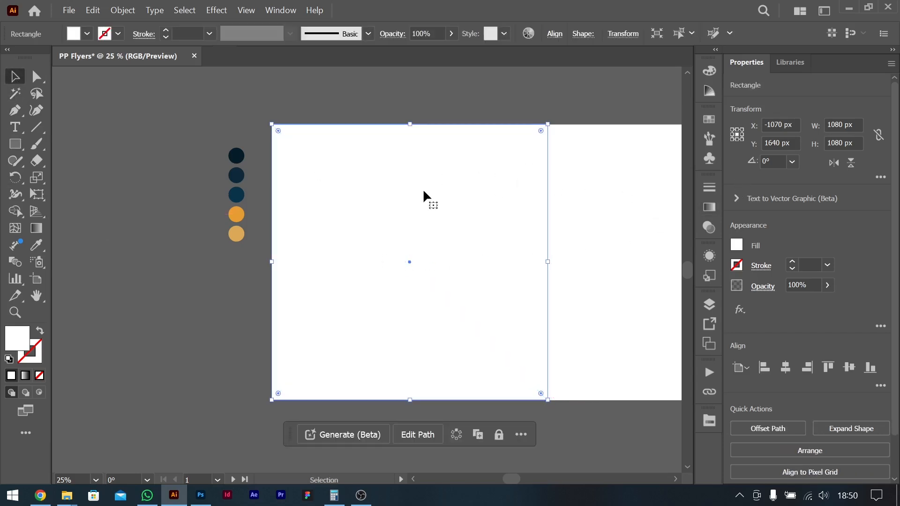
left_click(708, 210)
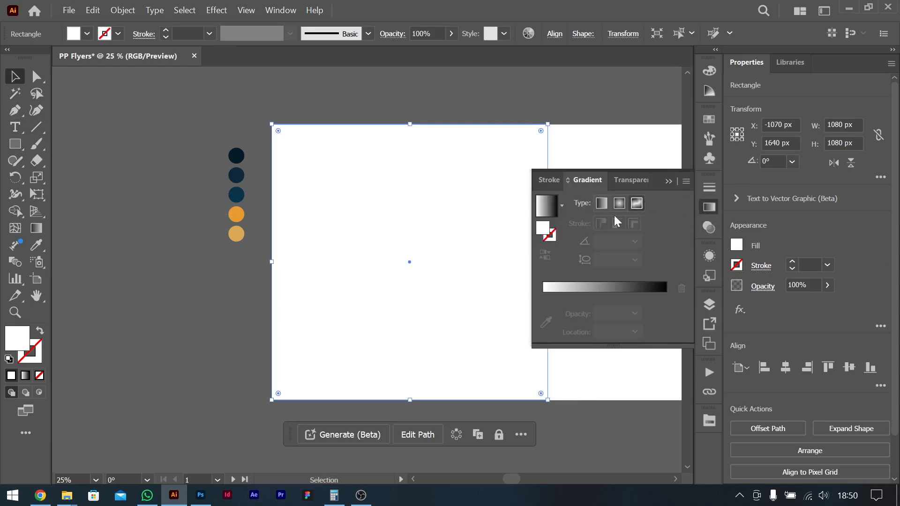
left_click(638, 204)
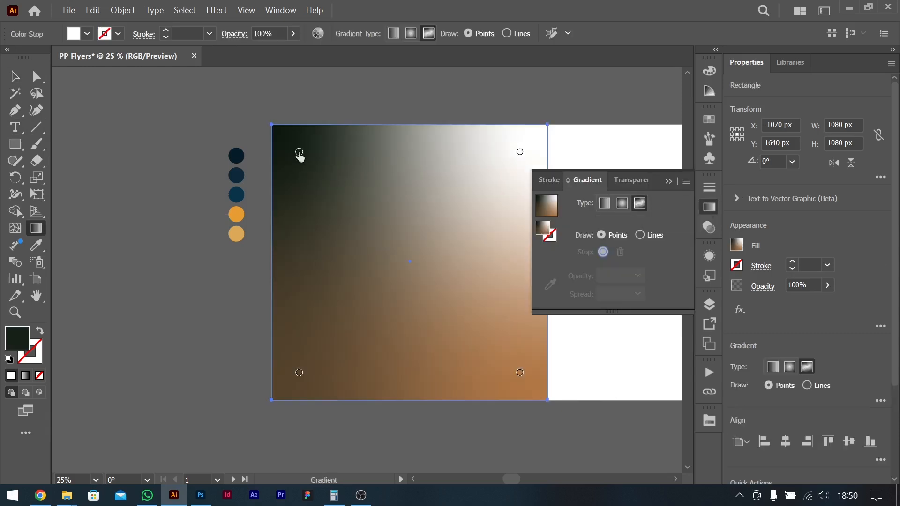
- Move the gradient's upper-right color stop closer to the corner and recolor it with the palette's bright orange swatch
left_click(520, 152)
left_click_drag(522, 158, 544, 137)
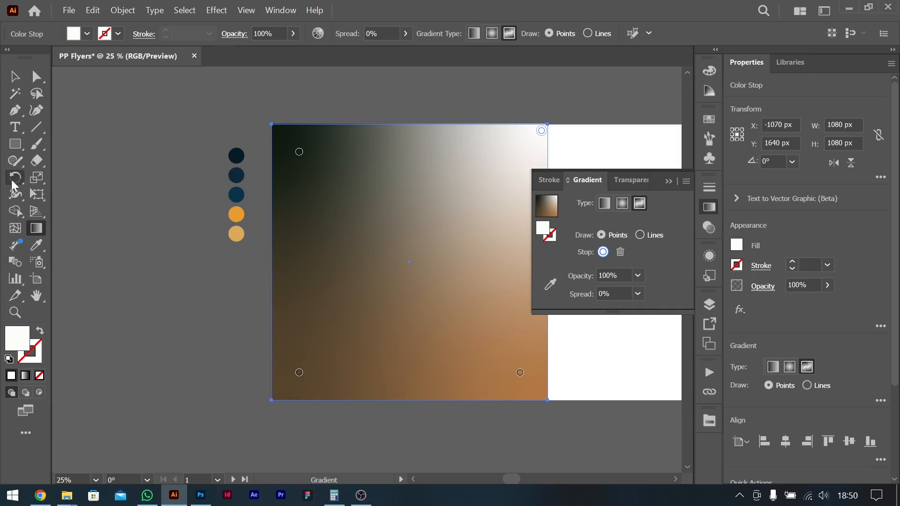
double_click(541, 131)
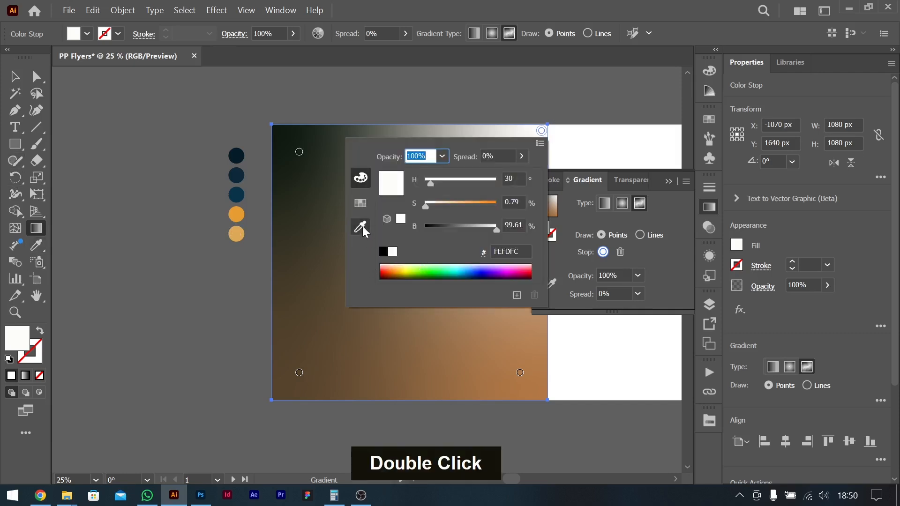
left_click(361, 227)
left_click(243, 212)
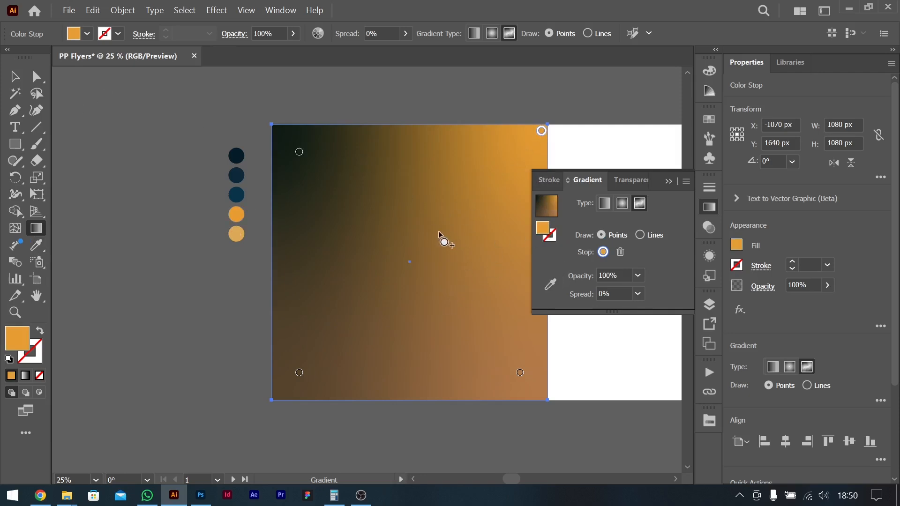
- Add a gradient color stop above the rectangle's center, right of the middle, and set its opacity to 0%
left_click(456, 207)
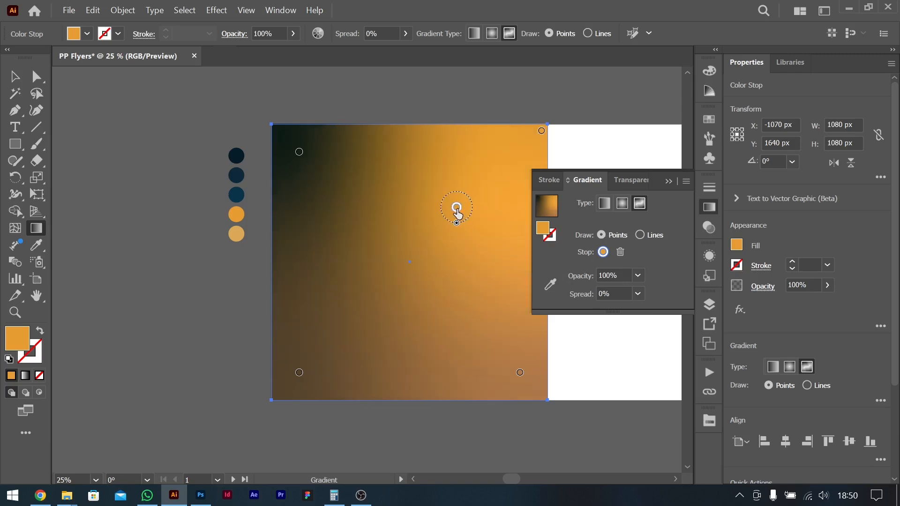
left_click(639, 275)
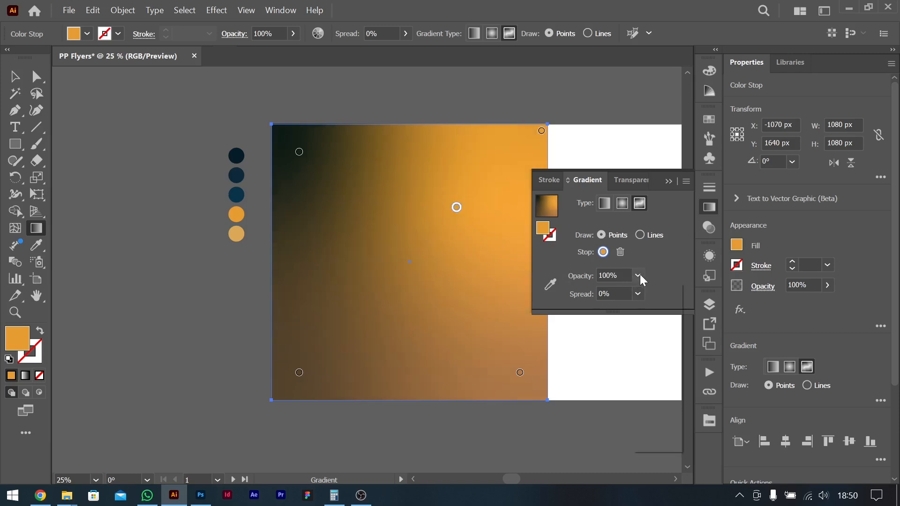
left_click(594, 287)
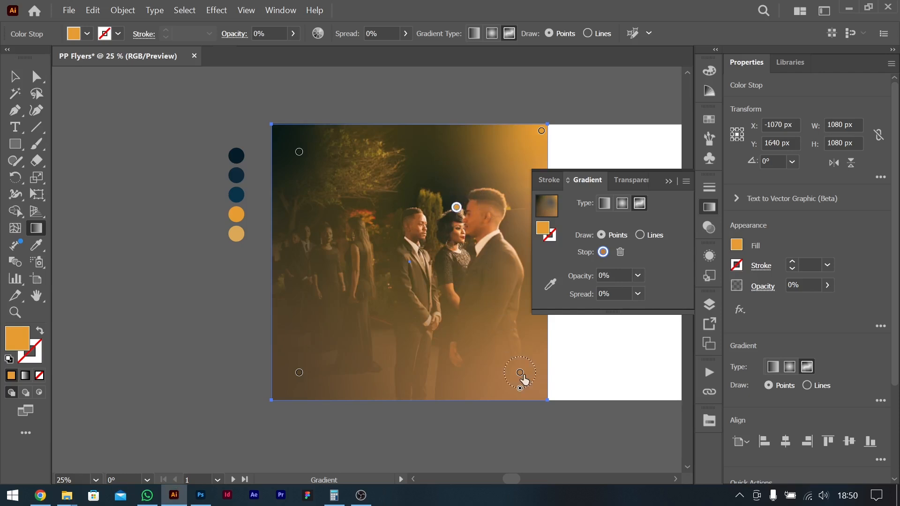
- Recolor the lower-right stop with the palette's second swatch, navy, and the lower-left stop with the third, dark teal
double_click(519, 372)
left_click(339, 285)
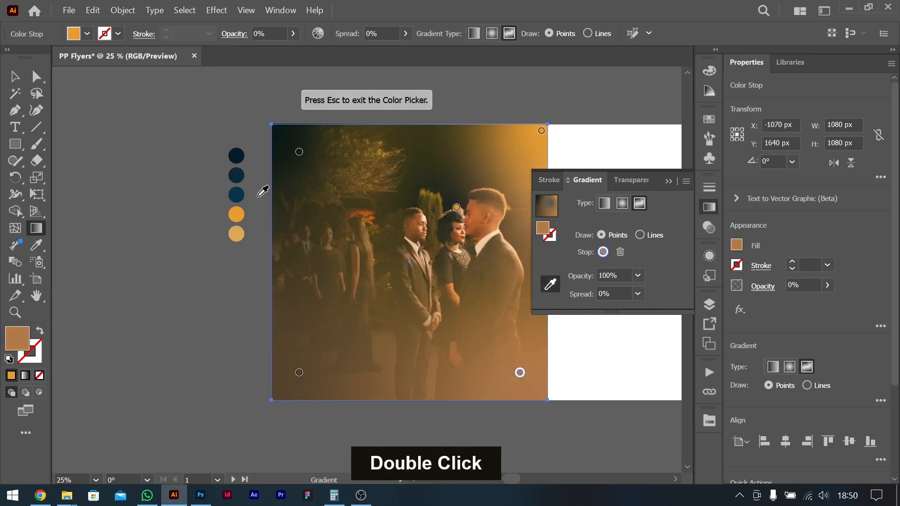
left_click(236, 176)
left_click(299, 373)
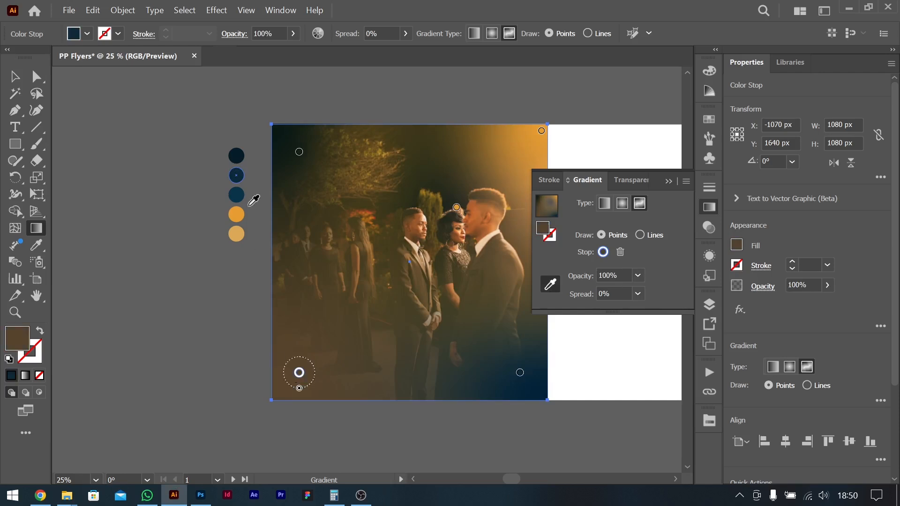
left_click(236, 194)
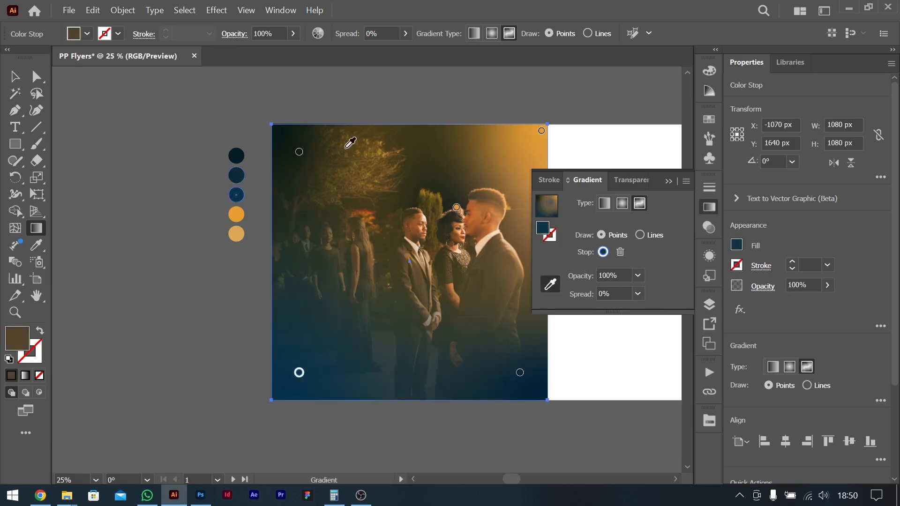
- Sample the palette's top, darkest swatch for the upper-left stop and move the stop down over the guests at the left
left_click(299, 152)
left_click(237, 156)
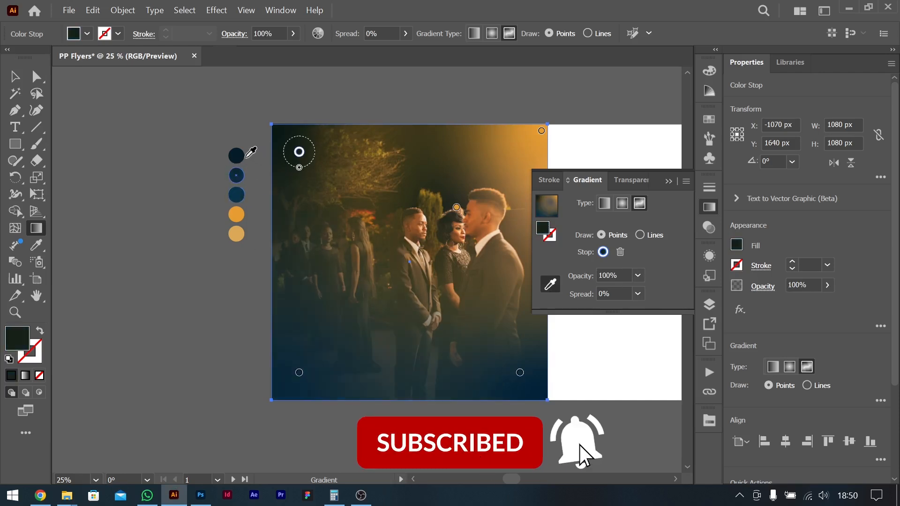
left_click_drag(299, 153, 308, 244)
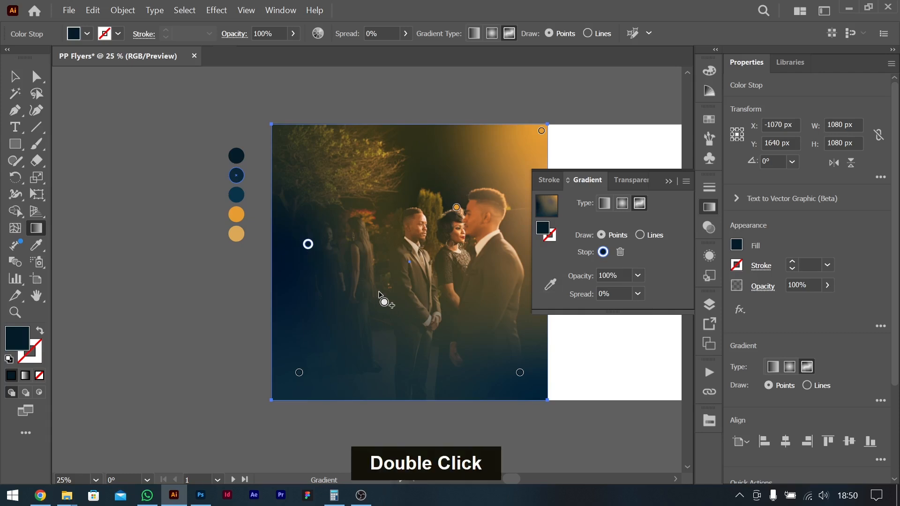
- Add a dark stop in the gradient's lower middle, adjust its position, and raise the left-hand stop slightly
left_click(385, 295)
left_click_drag(386, 296, 394, 332)
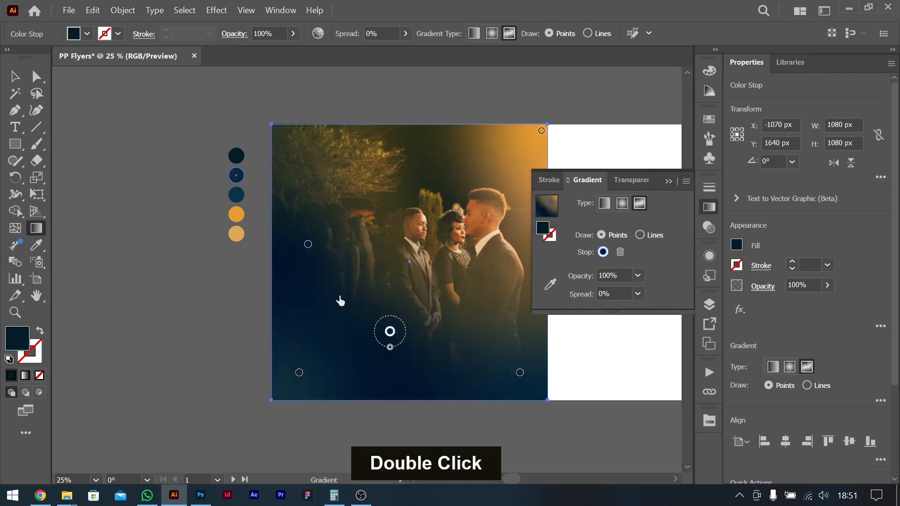
left_click_drag(307, 243, 315, 227)
left_click_drag(389, 331, 388, 320)
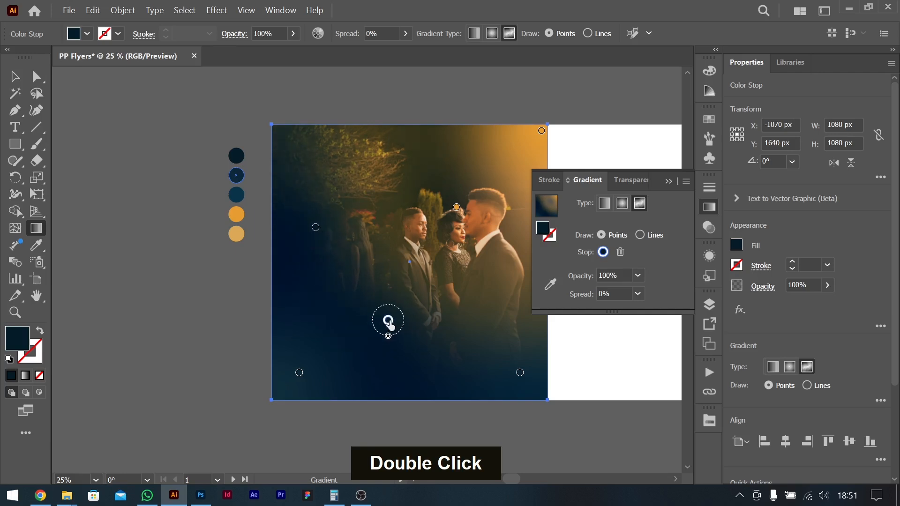
- Set the lower-middle stop's spread to 51% and opacity to 50%, and shift it slightly up and right
left_click_drag(388, 335, 385, 341)
left_click(637, 276)
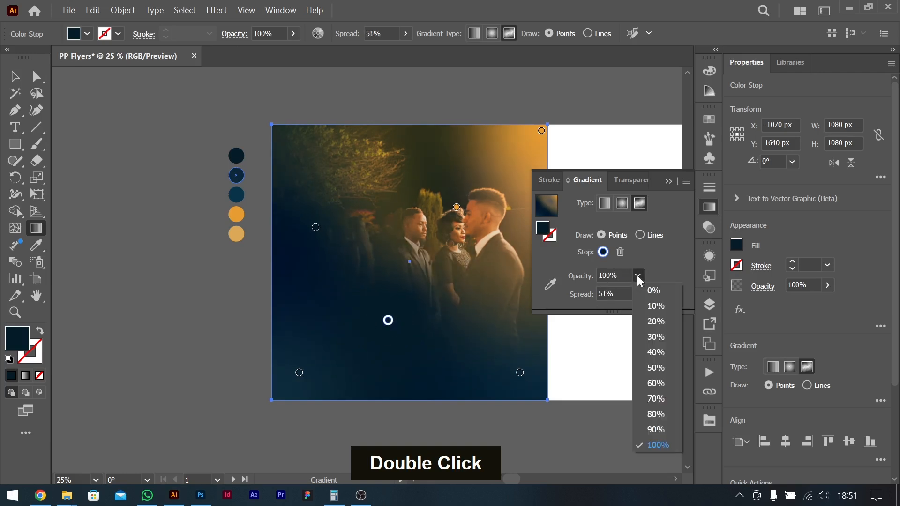
left_click(656, 368)
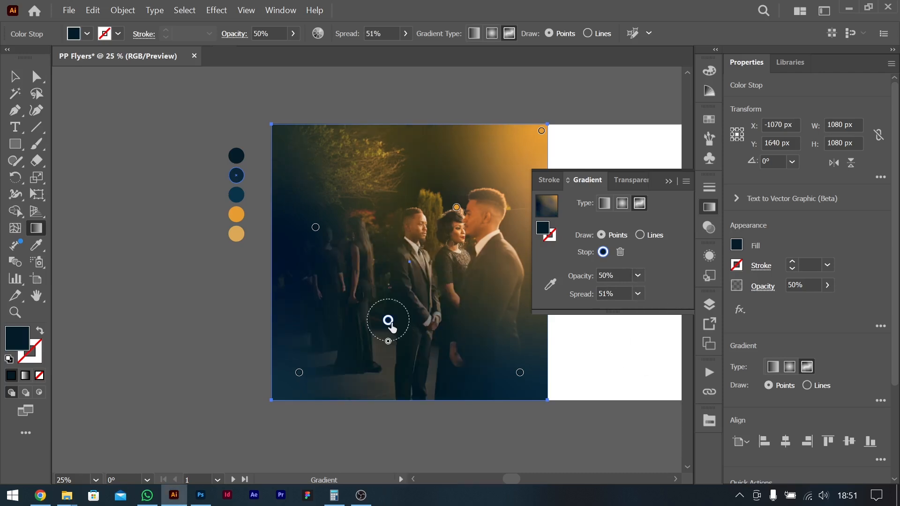
left_click_drag(387, 320, 396, 306)
- Add a dark stop below the semi-transparent one and shift the semi-transparent and left-hand stops up and right
left_click(378, 359)
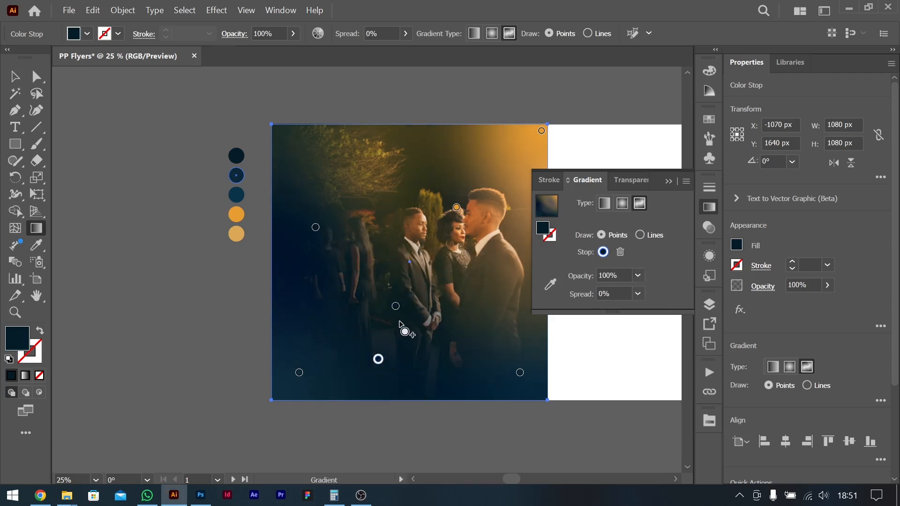
left_click_drag(395, 306, 403, 295)
left_click_drag(315, 227, 326, 211)
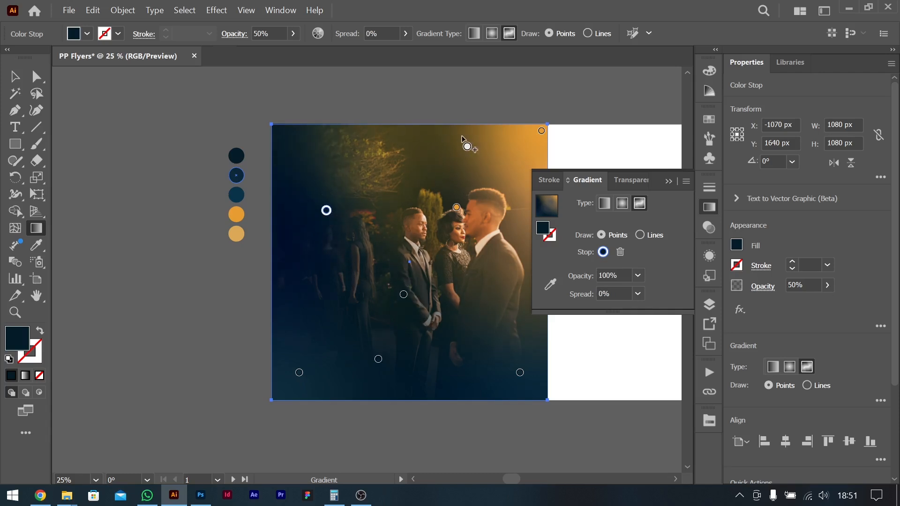
- Shift the orange upper-right gradient stop slightly inward, lower the left-hand dark stop over the guests, fine-tune the lower stops, and deselect the overlay
left_click_drag(541, 130, 526, 155)
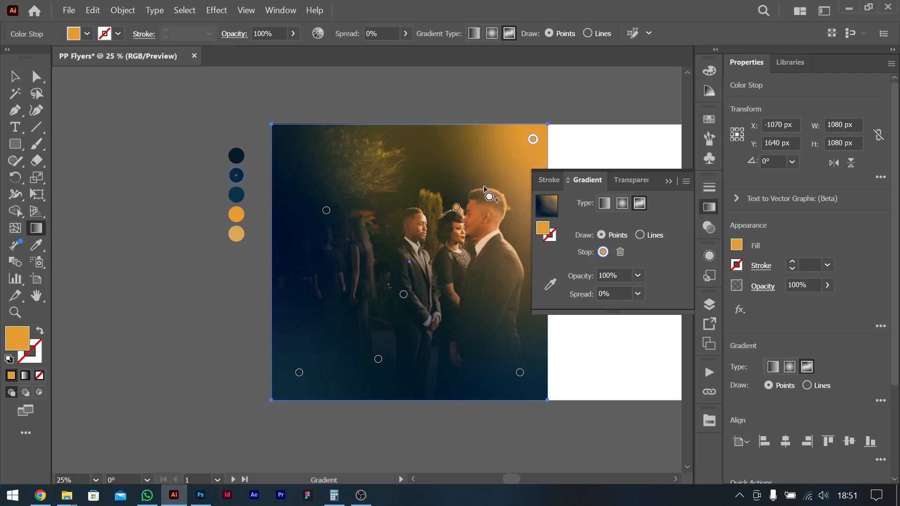
left_click_drag(533, 141, 537, 133)
left_click_drag(335, 215, 334, 247)
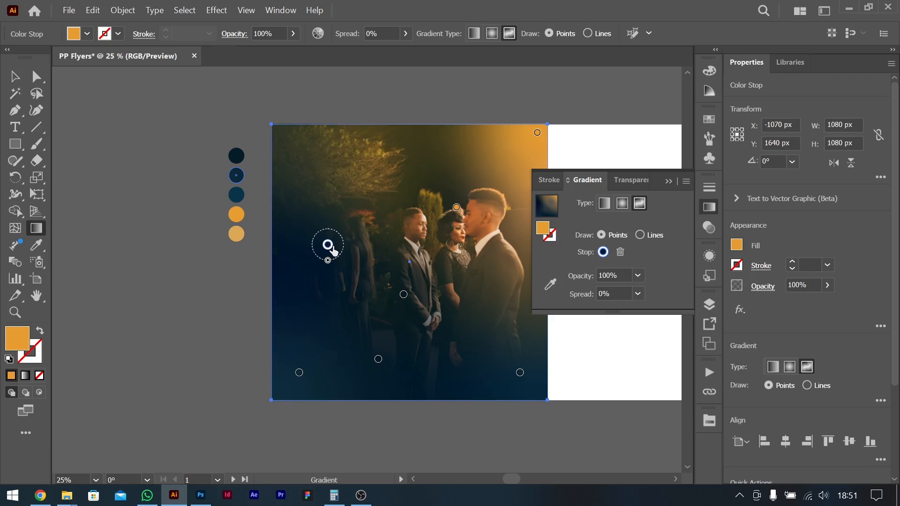
left_click(403, 295)
mouse_move(389, 357)
left_mouse_down()
mouse_move(375, 362)
mouse_move(378, 346)
left_mouse_up()
left_click(15, 77)
left_click(106, 209)
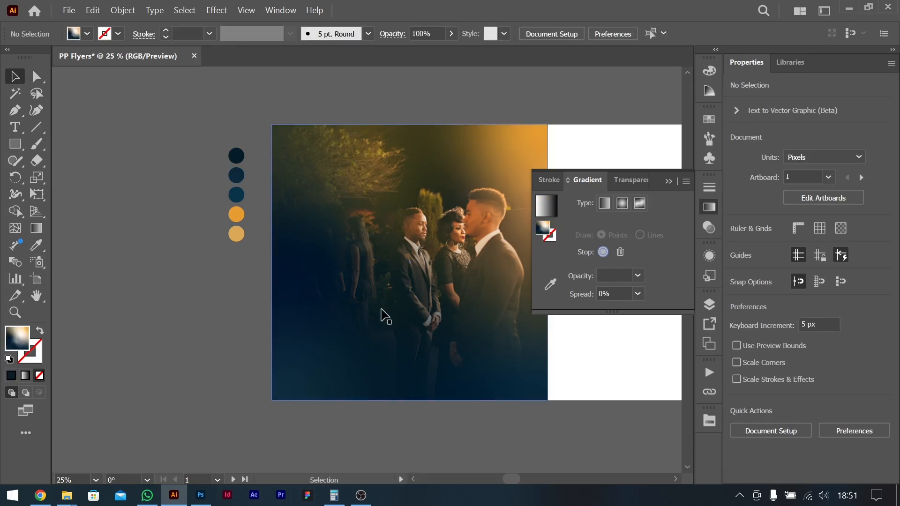
- Add a point text object over the left half of the photo and set its font to Playfair Display Bold
left_click(20, 128)
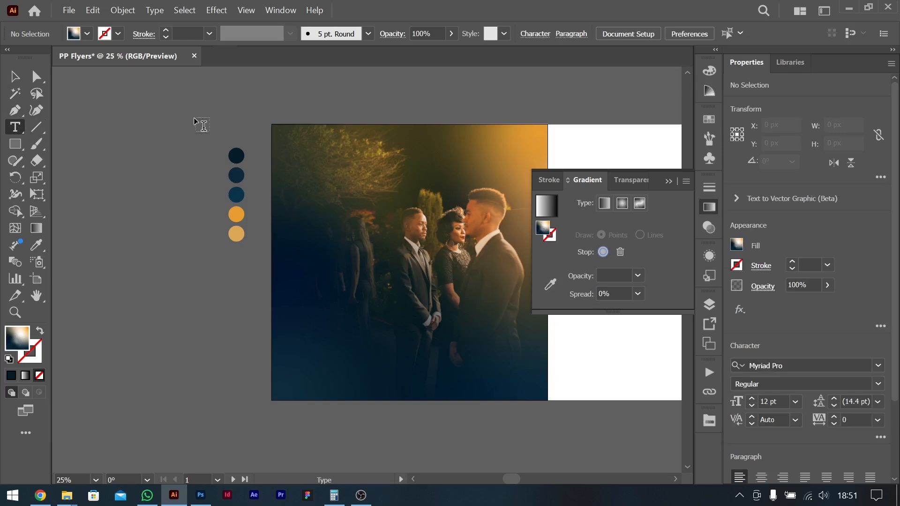
left_click(315, 203)
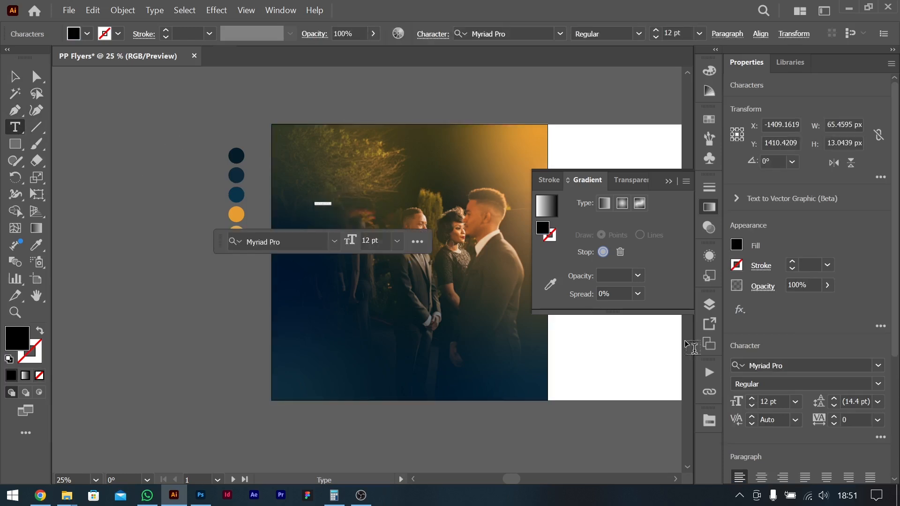
left_click(821, 365)
type("plaf")
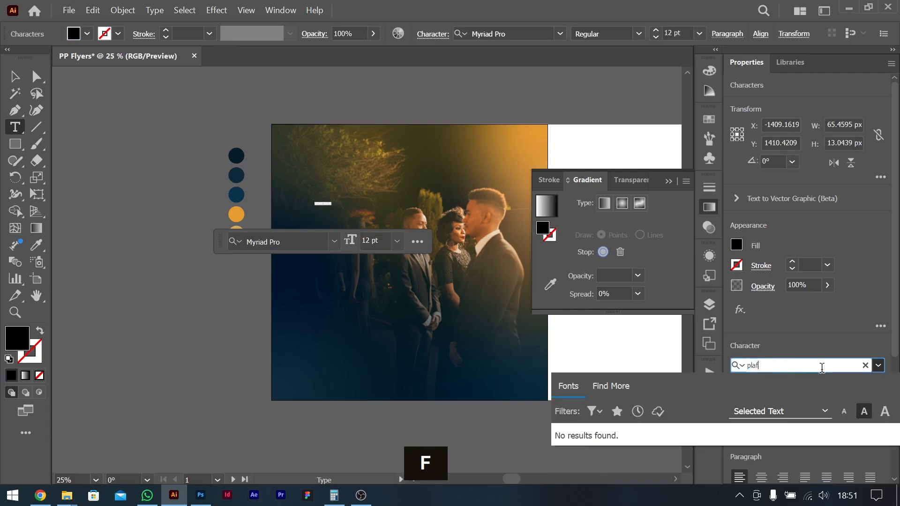
key("BackSpace")
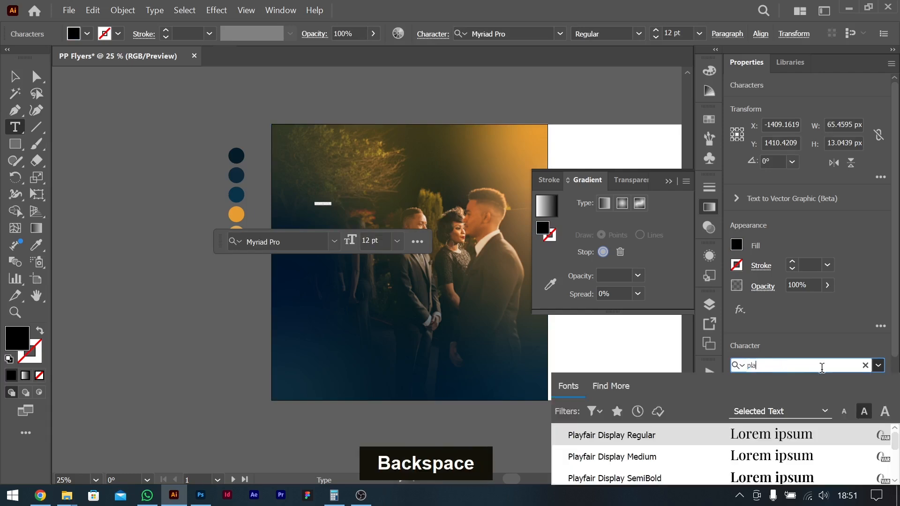
type("yf")
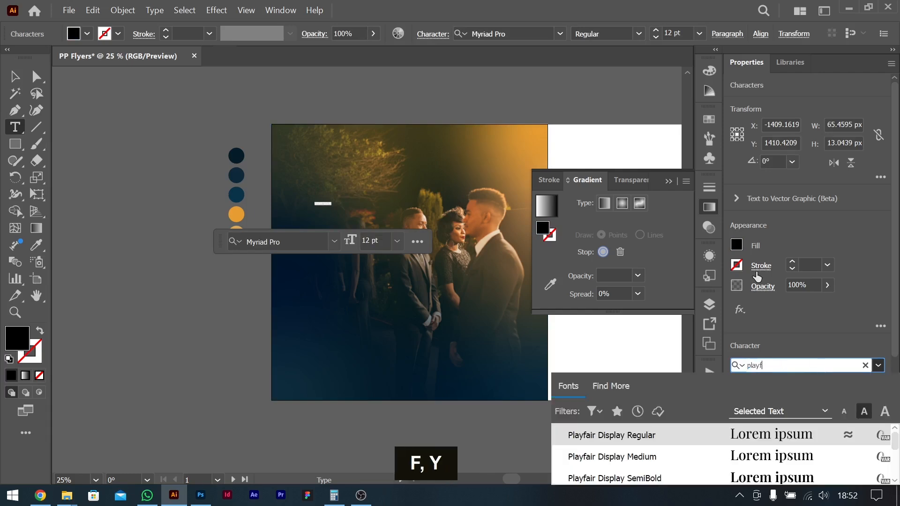
key("Return")
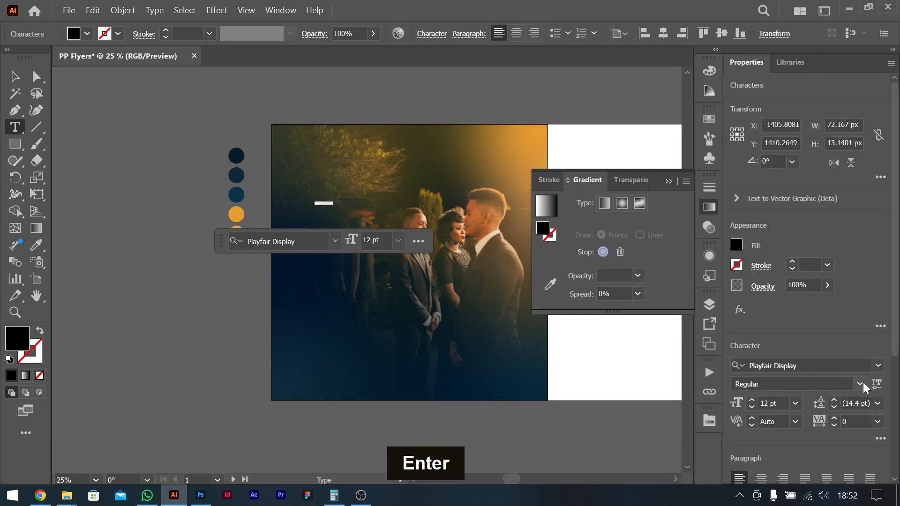
left_click(861, 384)
left_click(775, 247)
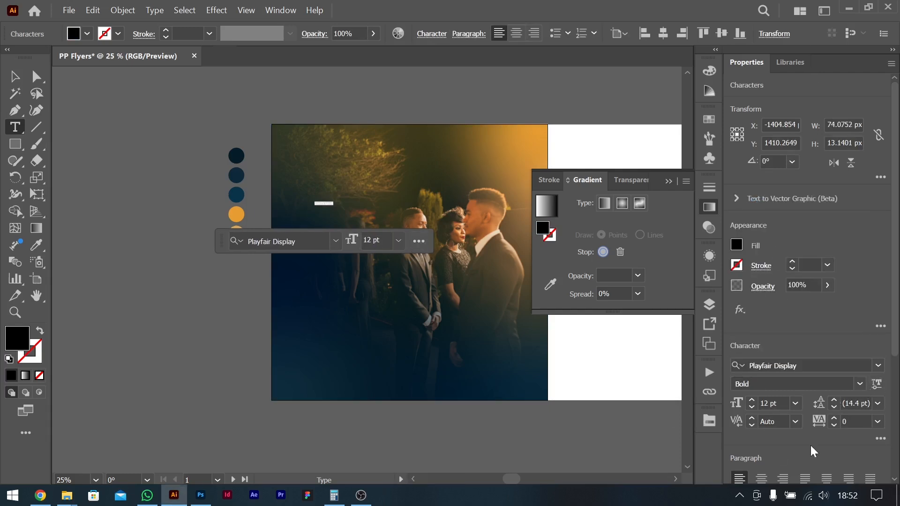
- Set the placeholder text's size to 60 pt and its fill to white
left_click(792, 404)
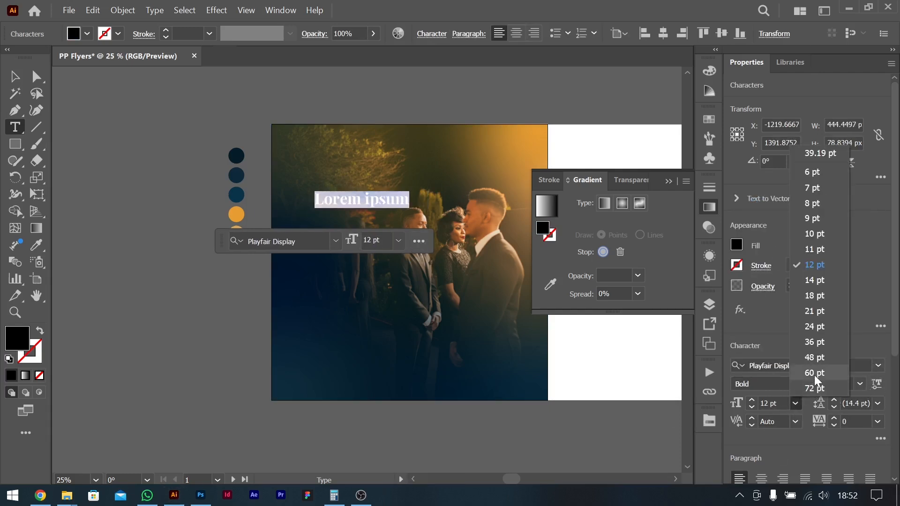
left_click(814, 375)
left_click(735, 247)
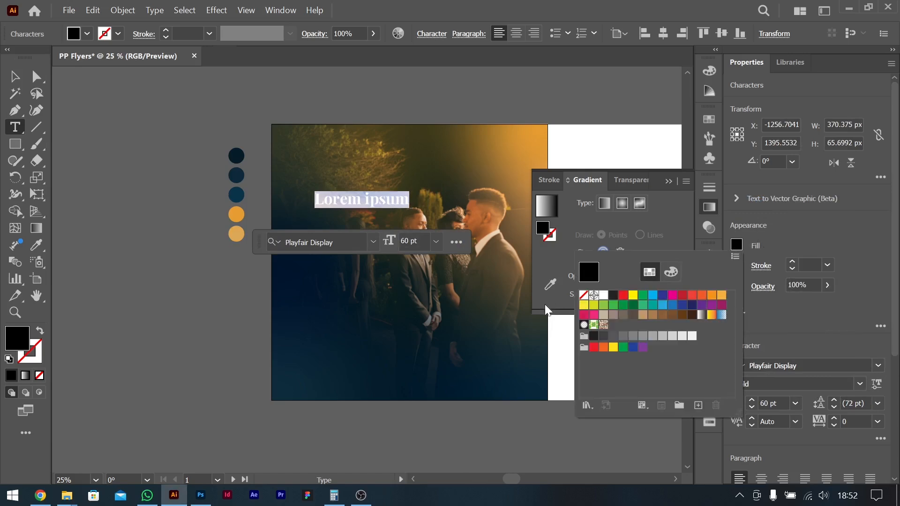
left_click(603, 295)
- Copy the Prime Path Hospitality tagline from the ChatGPT conversation, paste it over the placeholder text, and shift it slightly left and down
key("alt+Tab")
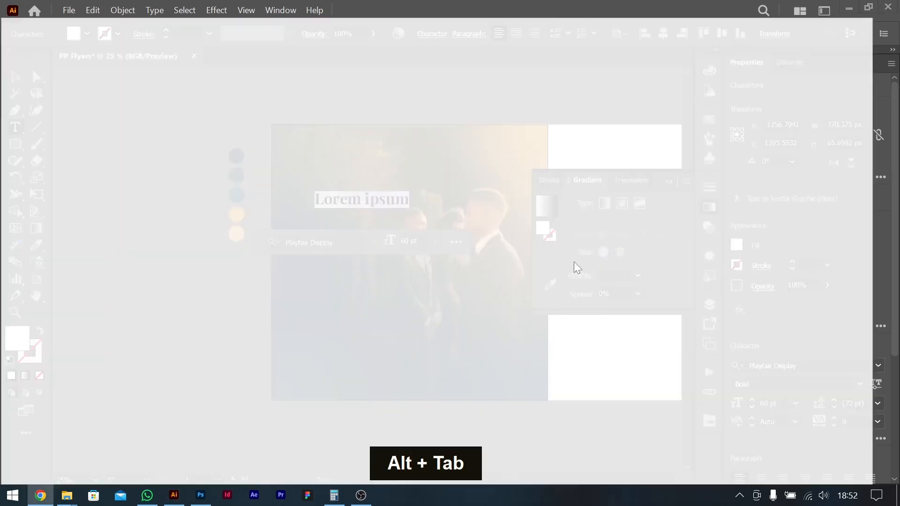
key("ctrl+c")
key("alt+Tab")
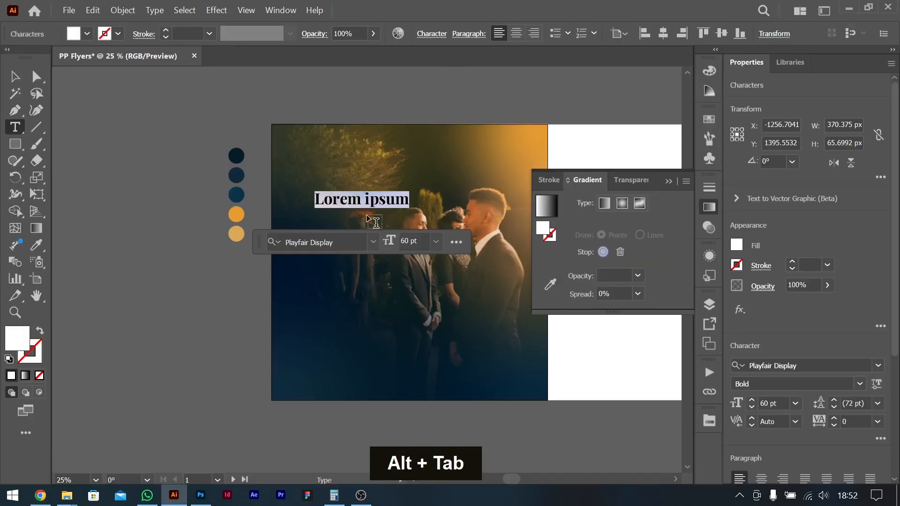
key("ctrl+v")
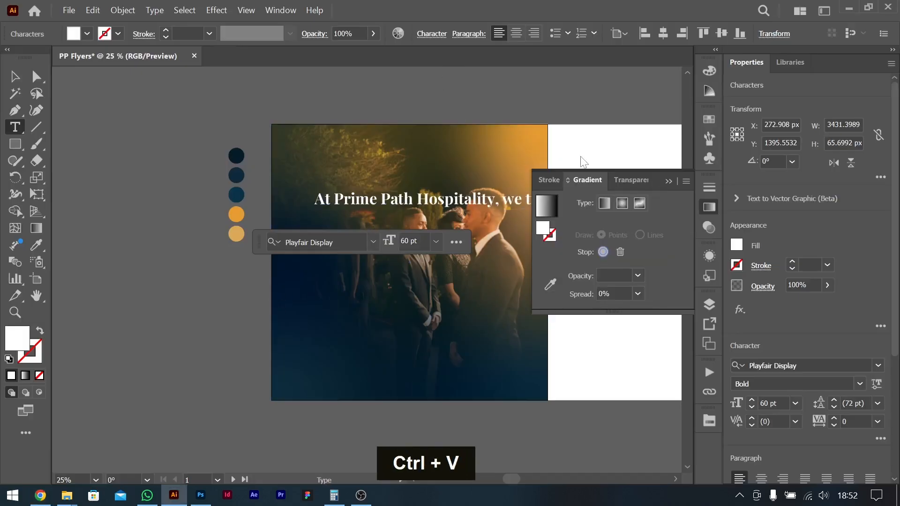
left_click(14, 76)
left_click_drag(426, 203, 415, 206)
- Replace "Prime Path Hospitality" in the tagline with "PPH"
double_click(320, 201)
left_click_drag(323, 199, 478, 199)
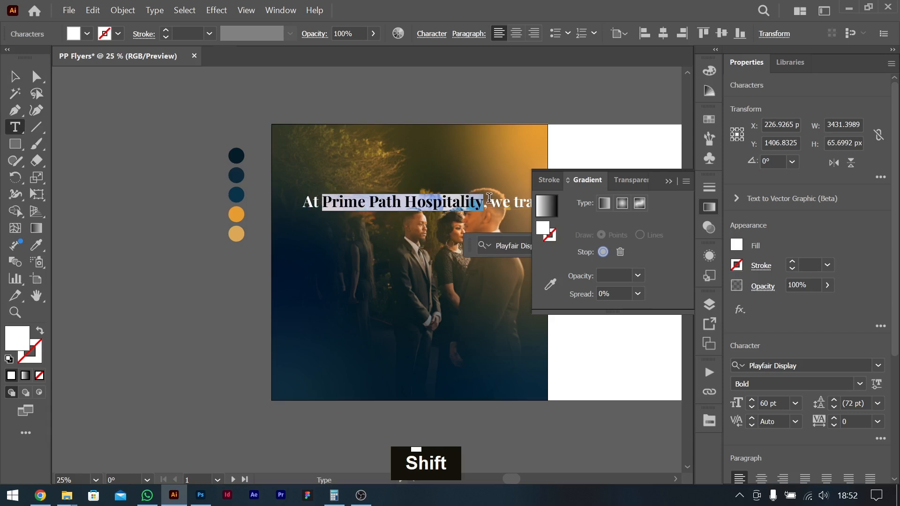
type("PPH, we transform events int")
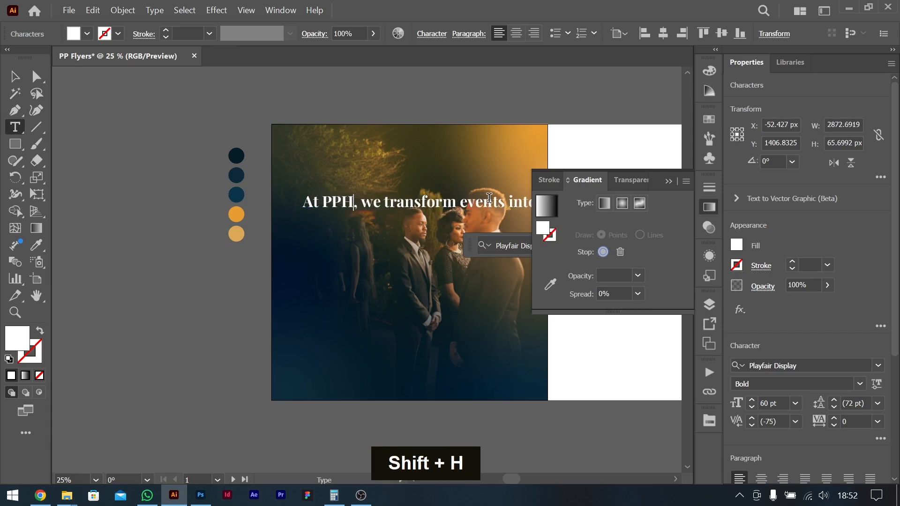
left_click(365, 201)
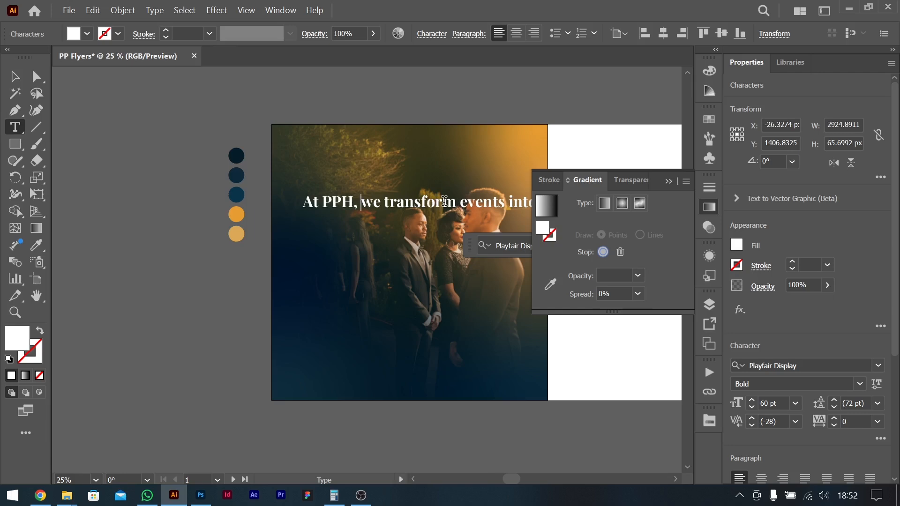
- Reduce the whole tagline's font size to 48 pt
key("ctrl+a")
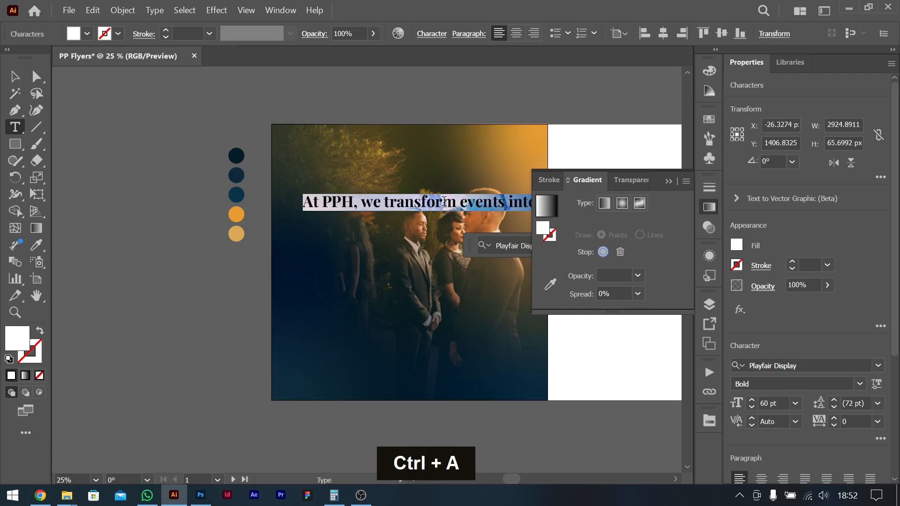
left_click(795, 404)
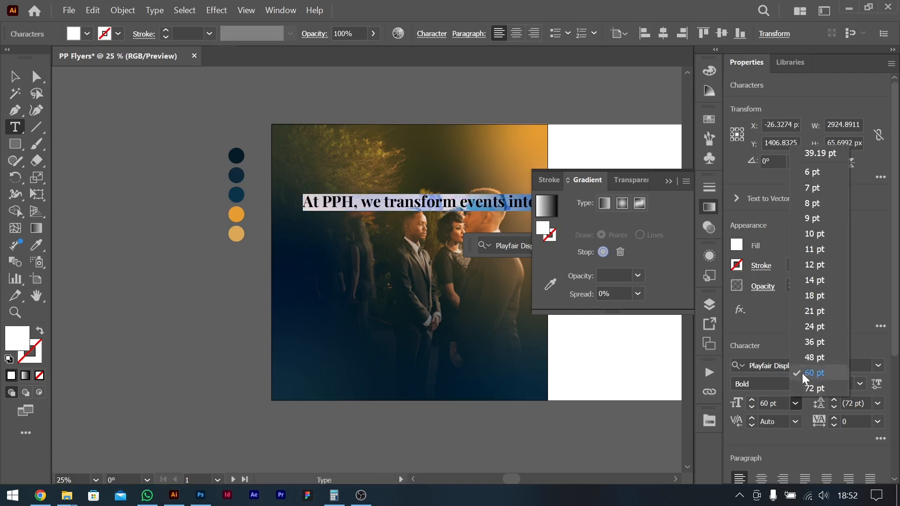
left_click(814, 357)
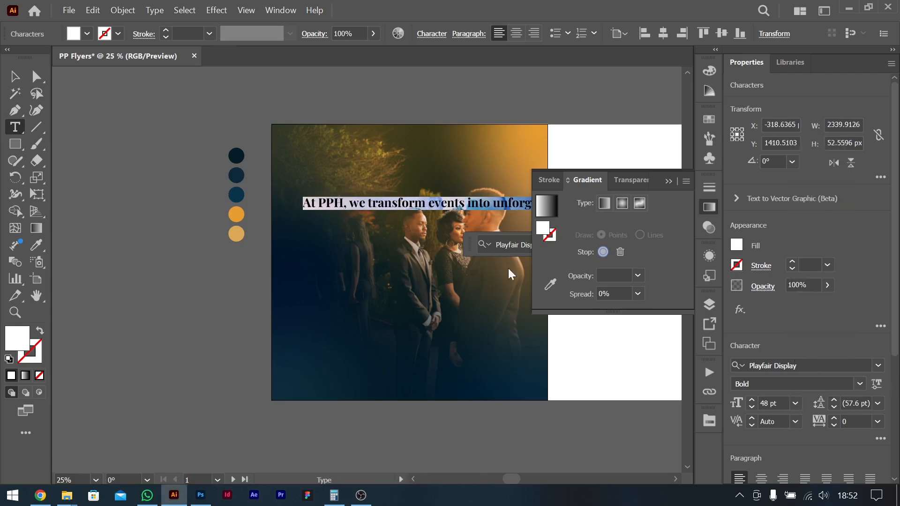
- Break the tagline into four lines, at "events", after "unforgettable" and after "precision,"
left_click(433, 203)
key("Return")
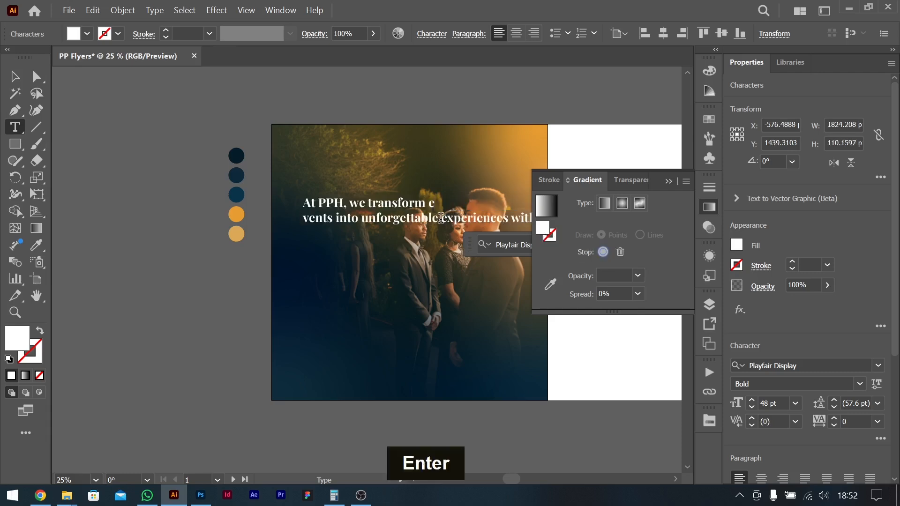
key("Return")
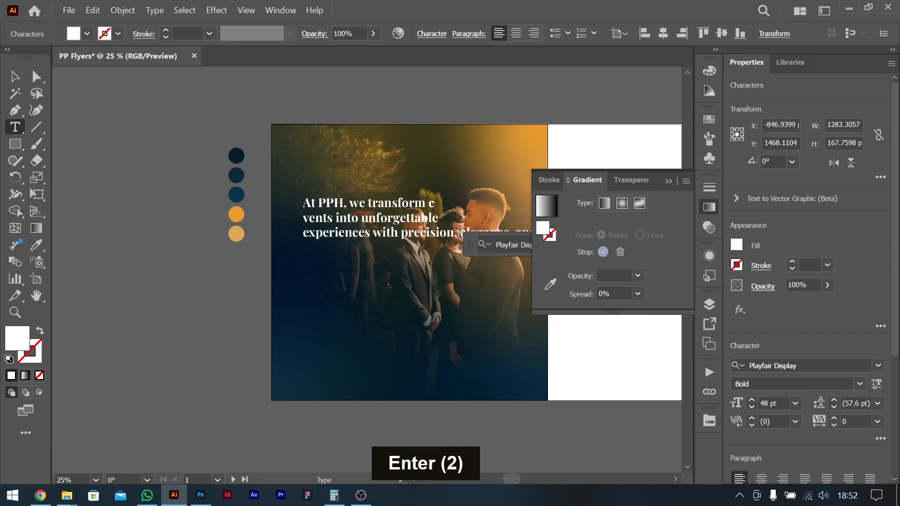
key("Return")
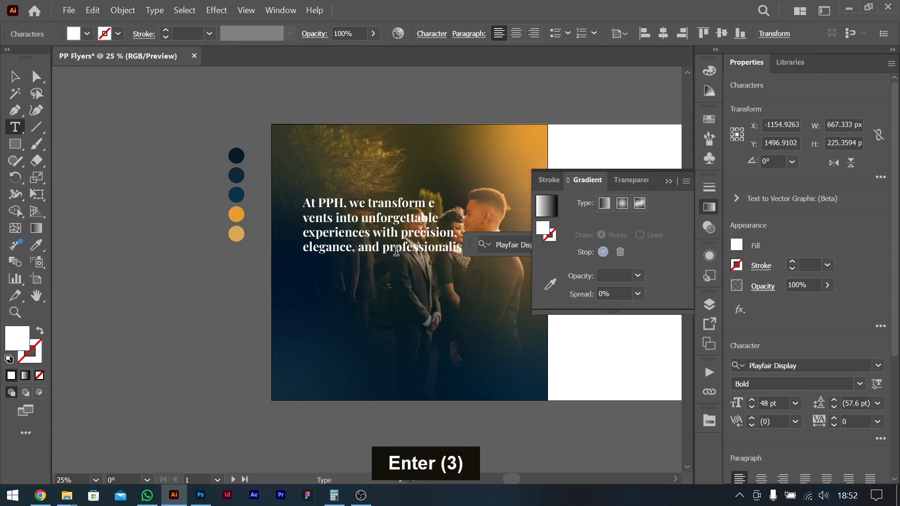
- Move the tagline lower on the flyer and correct its first line break so the second line starts with the full word "events"
scroll(402, 252, "right", 3)
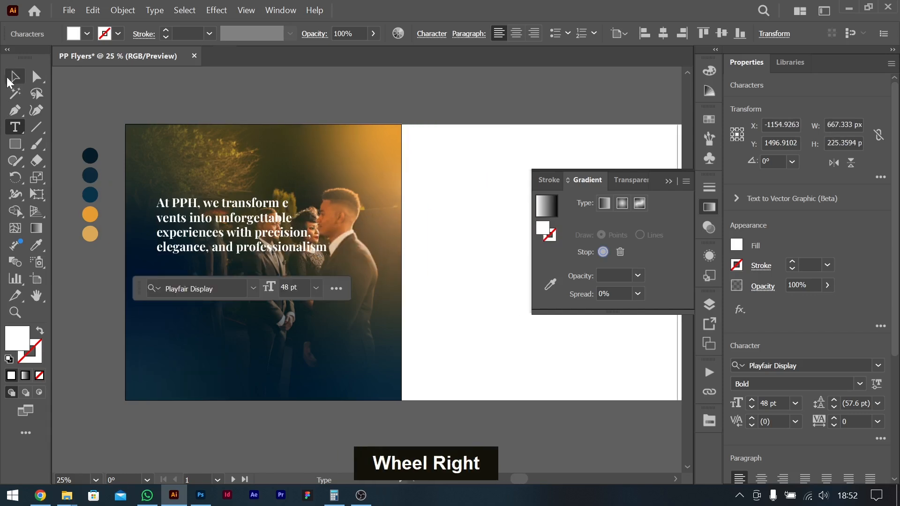
left_click(14, 76)
left_click_drag(251, 227, 249, 266)
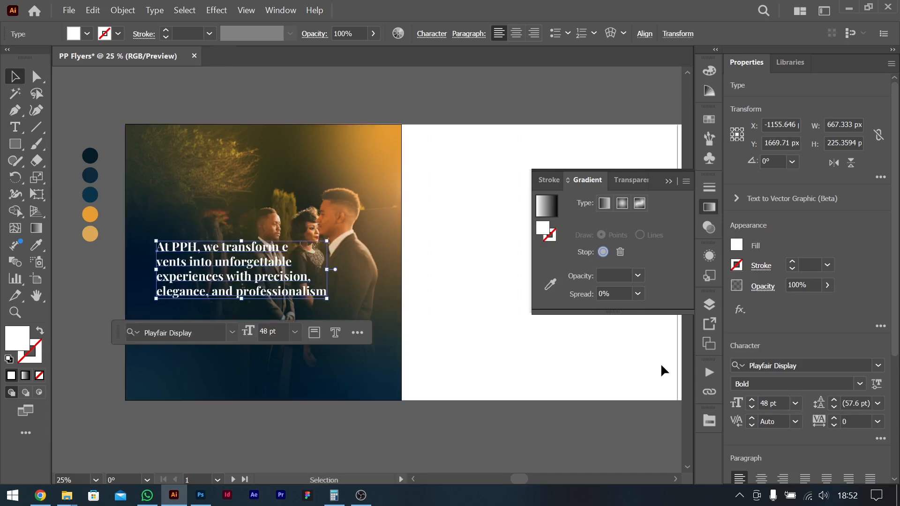
double_click(286, 253)
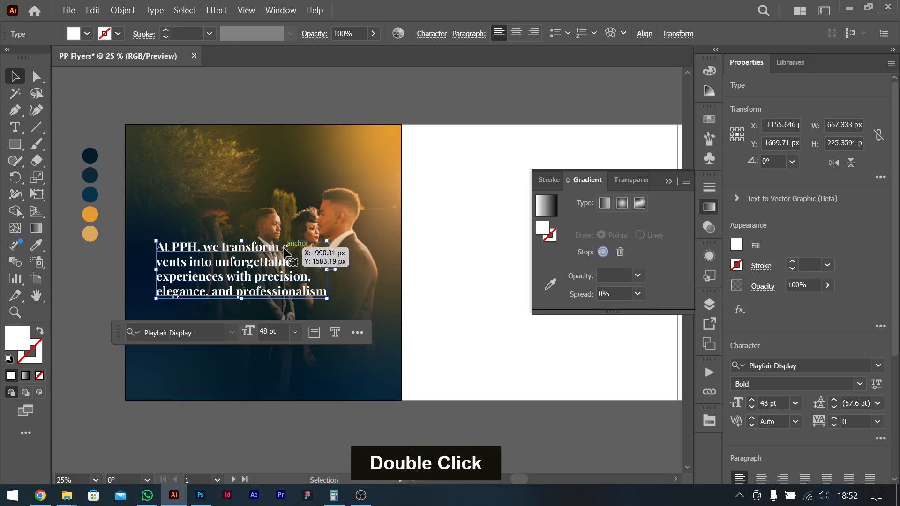
key("Down")
key("BackSpace")
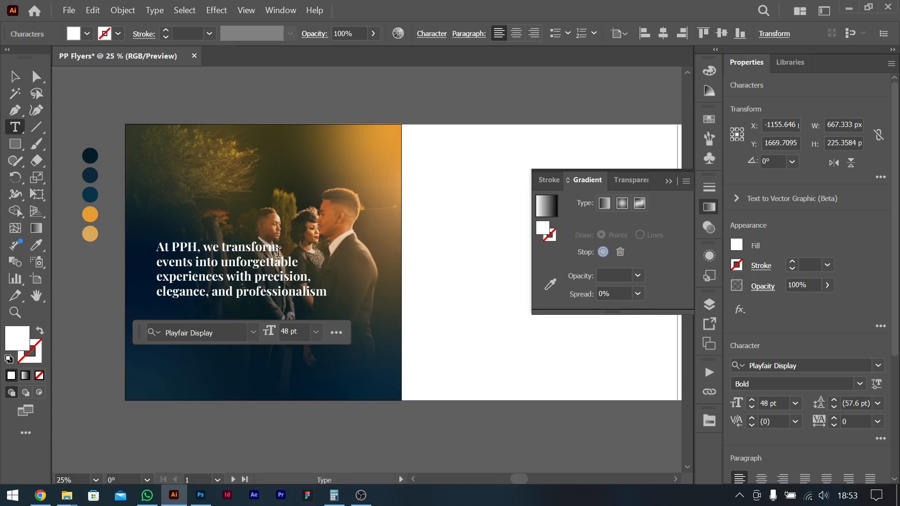
- Move the four-line tagline up by about 30 px over the guests
left_click(14, 77)
left_click_drag(262, 273, 236, 260)
left_click(466, 387)
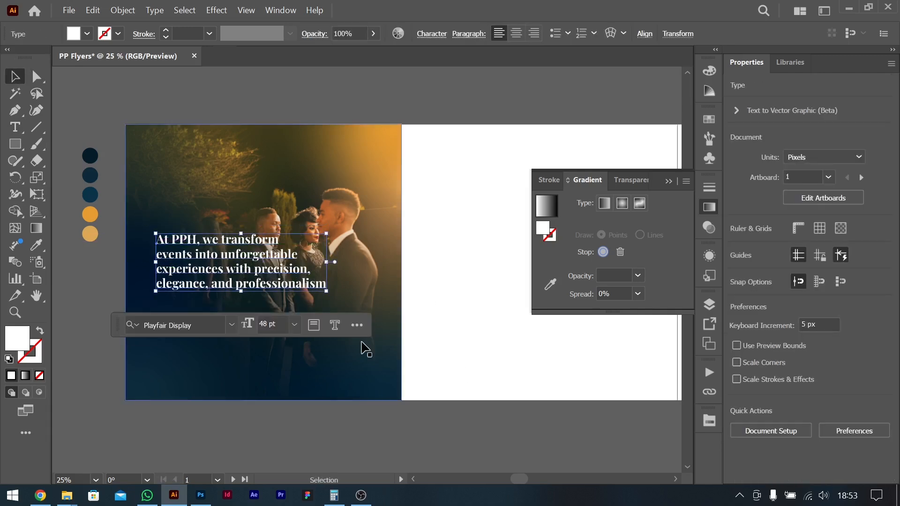
- Copy the five-item features list, from "Event Ushers & Greeters" to "Consulting & Training", in the ChatGPT conversation and return to Illustrator
scroll(223, 272, "up", 3, "alt")
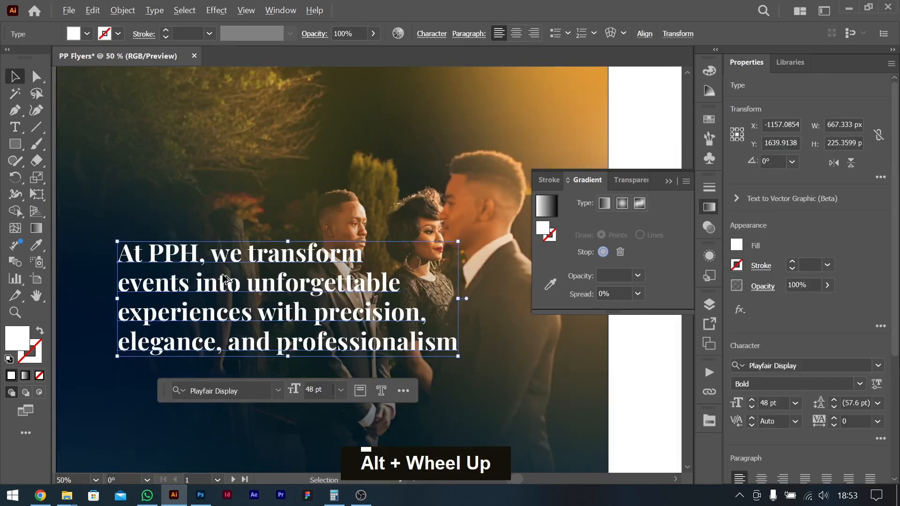
scroll(223, 272, "down", 1, "alt")
scroll(507, 401, "down", 2)
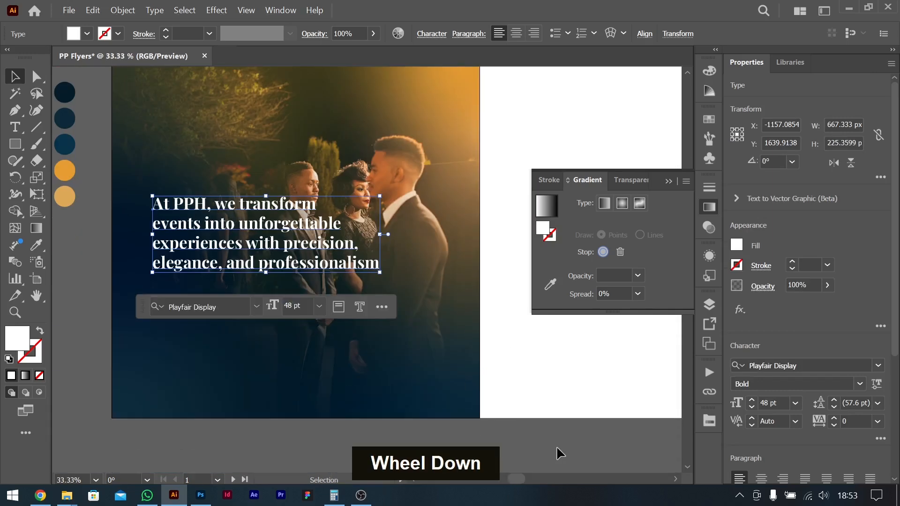
scroll(515, 424, "up", 2, "ctrl")
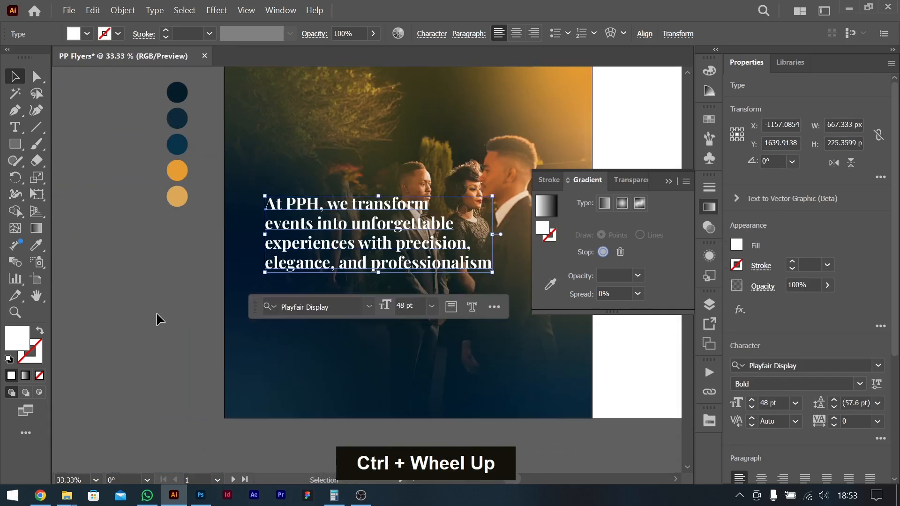
key("alt+Tab")
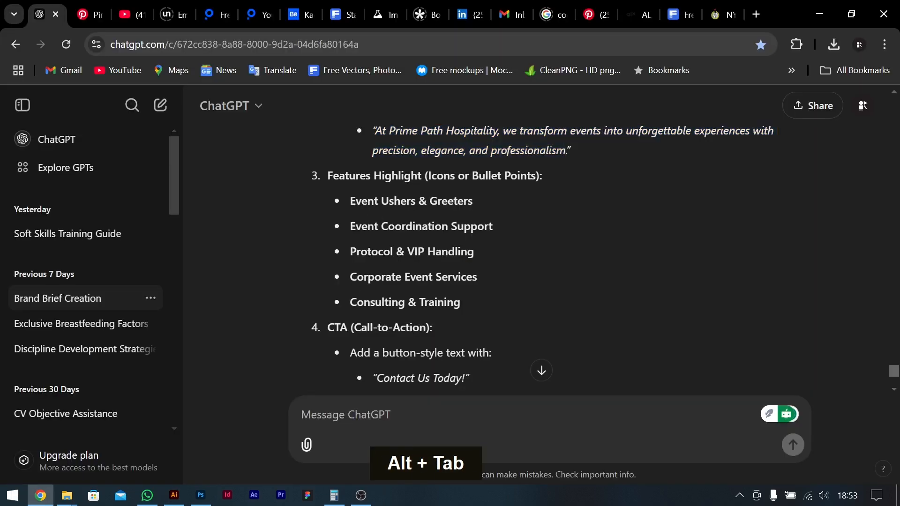
left_click_drag(350, 200, 461, 300)
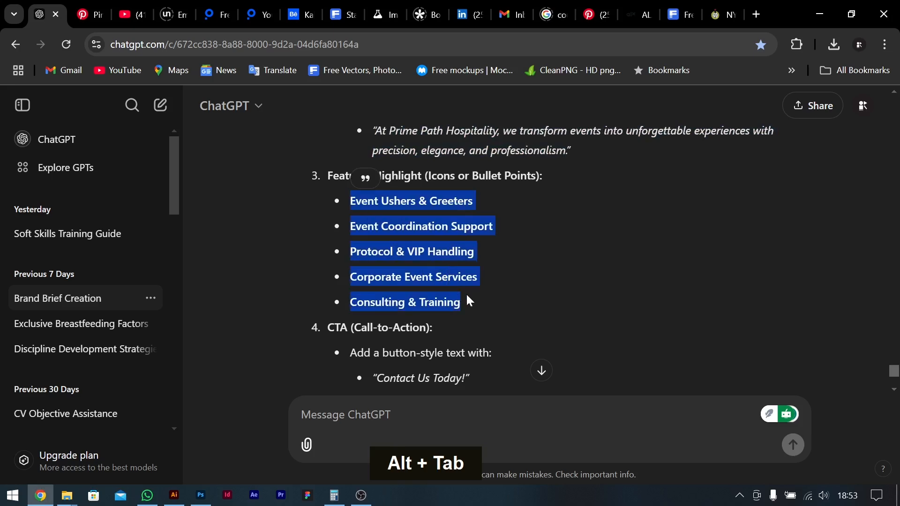
key("ctrl+c")
key("alt+Tab")
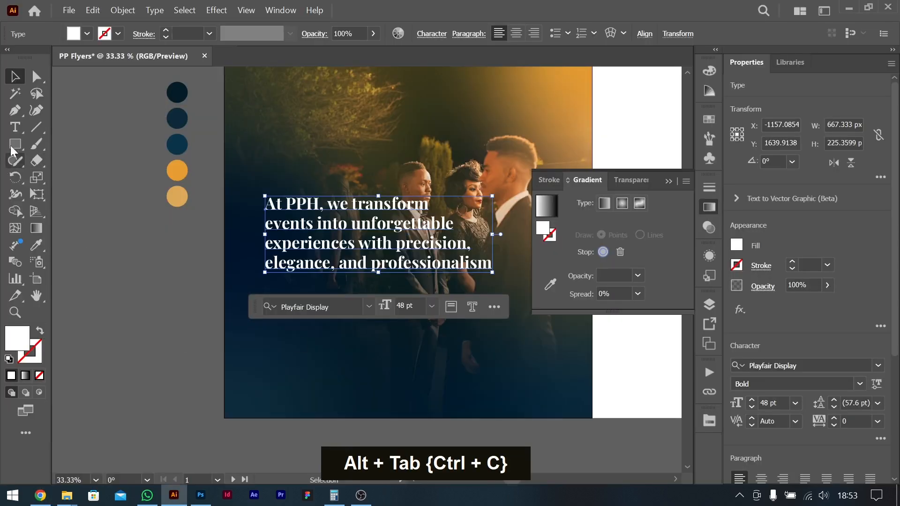
- Add a new text object just below the tagline containing the copied five-item features list
left_click(15, 127)
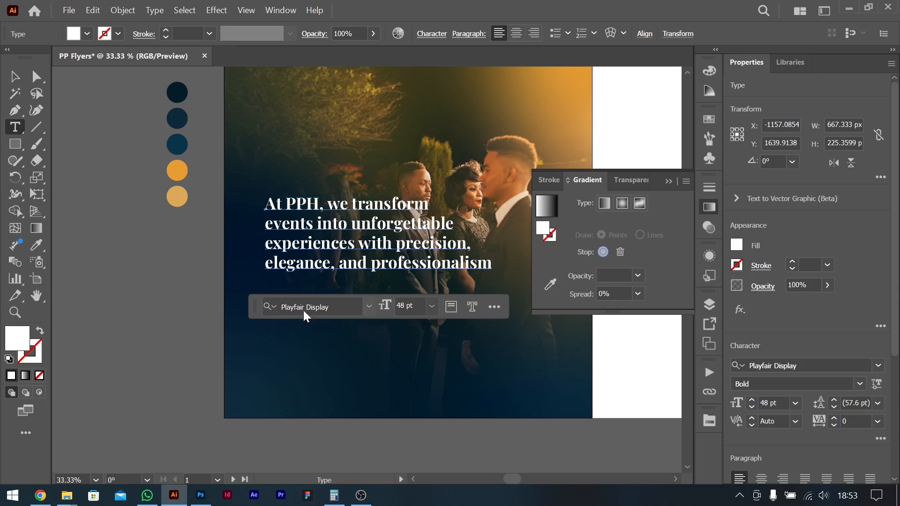
left_click(281, 283)
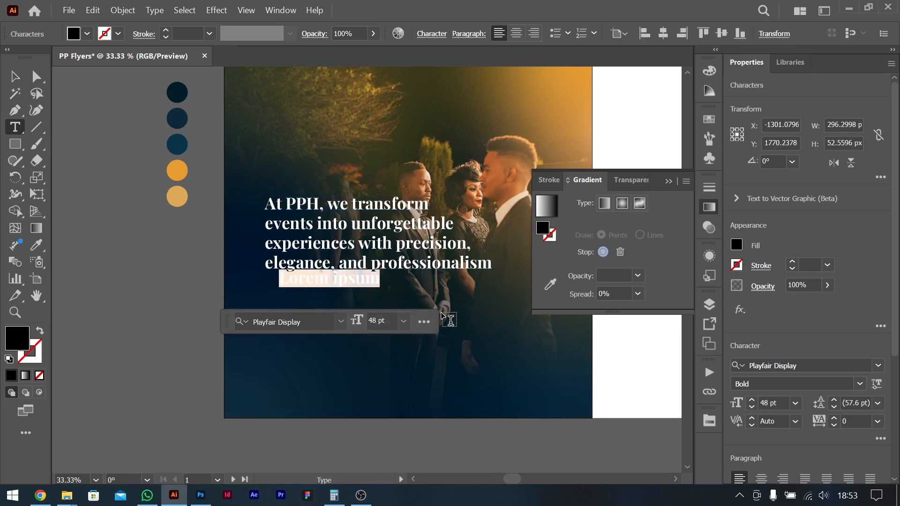
key("ctrl+v")
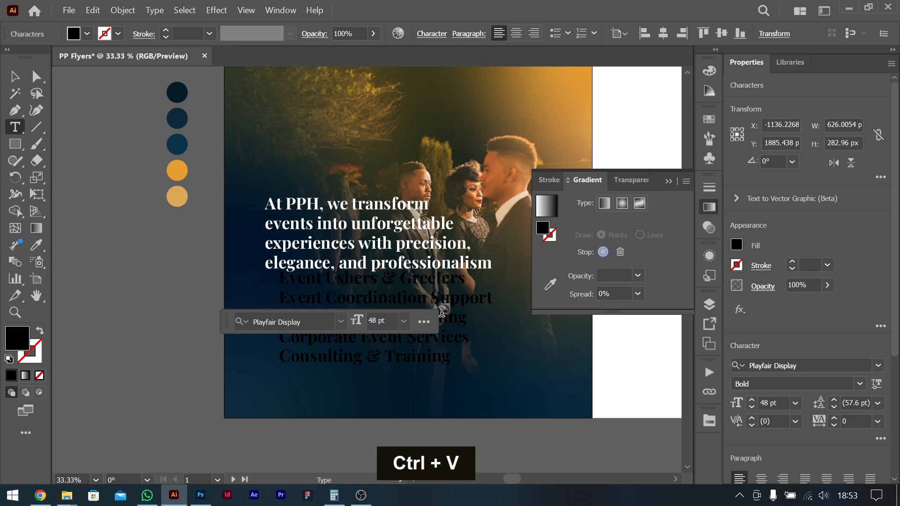
- Set the whole features list in Montserrat at 21 pt
key("ctrl+a")
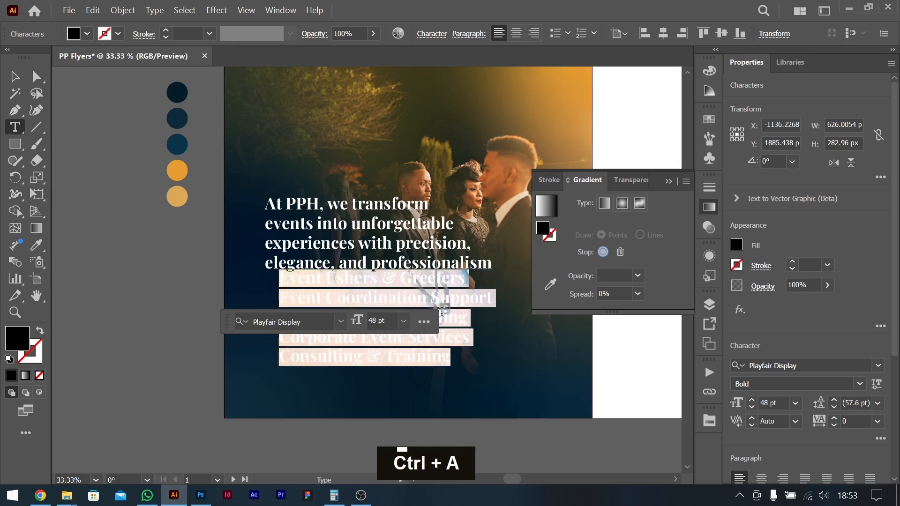
left_click(841, 364)
type("mont")
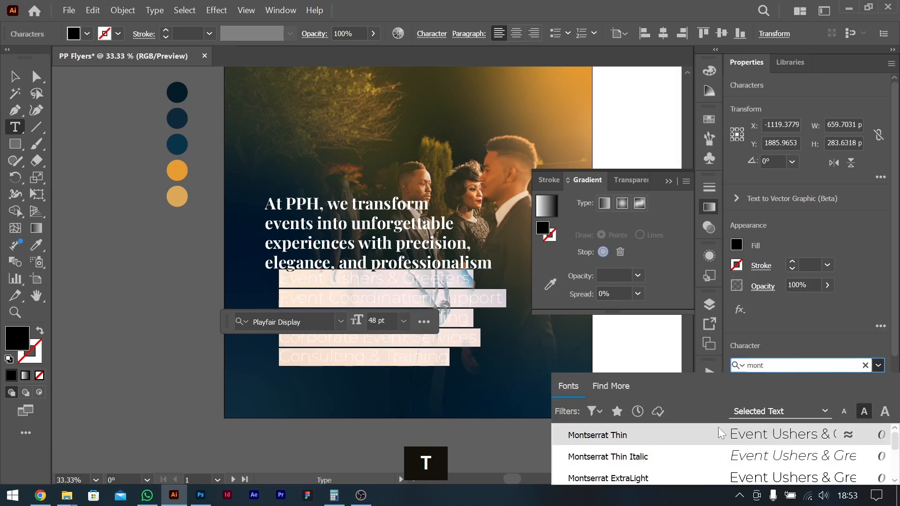
key("Return")
left_click(795, 404)
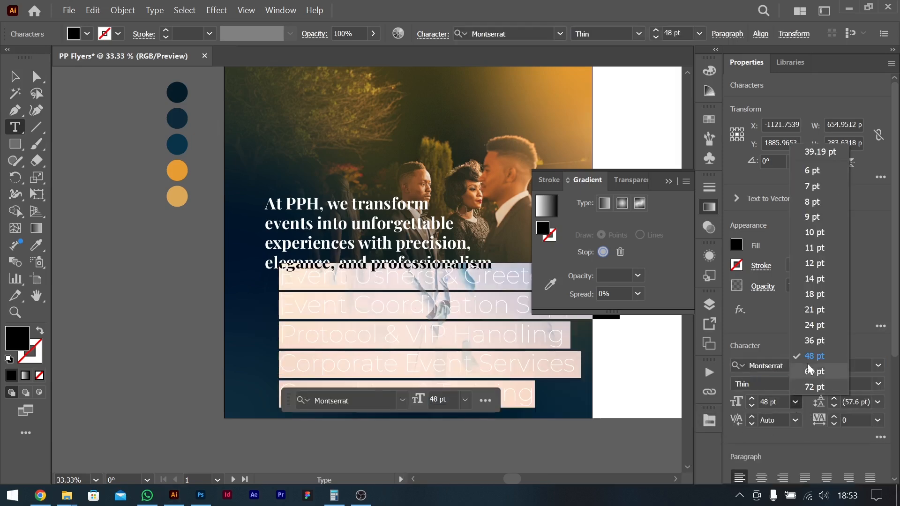
left_click(809, 308)
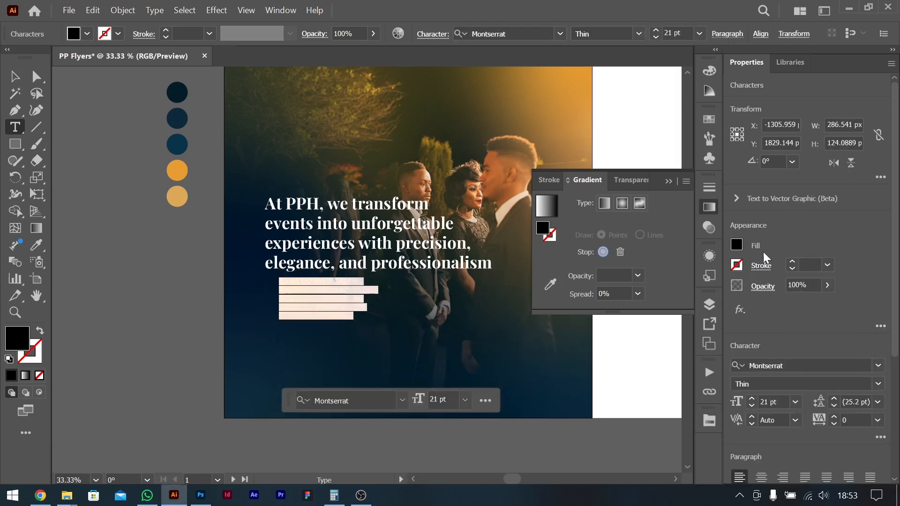
- Give the features list a white fill and the Medium font weight
left_click(735, 245)
left_click(603, 297)
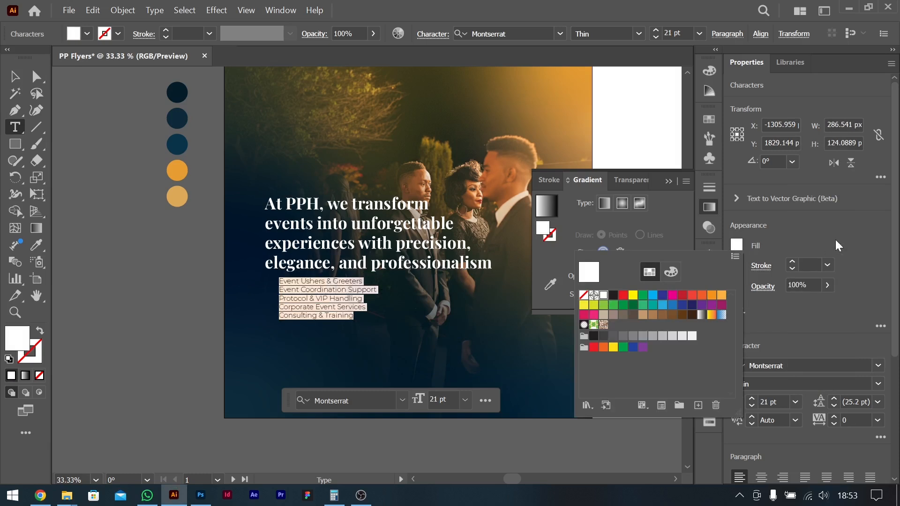
left_click(878, 383)
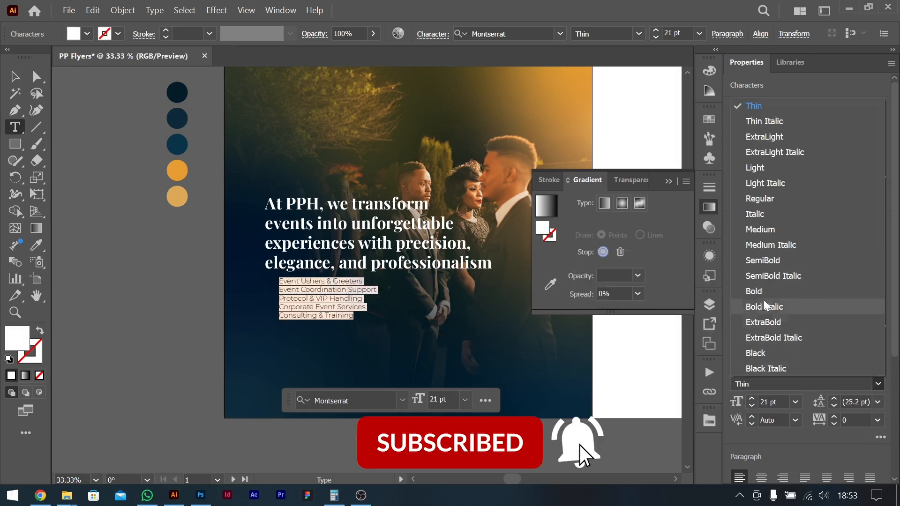
left_click(766, 231)
- Join "Event Coordination Support" onto the "Event Ushers & Greeters" line, separated by a spaced vertical bar "|"
left_click(326, 302)
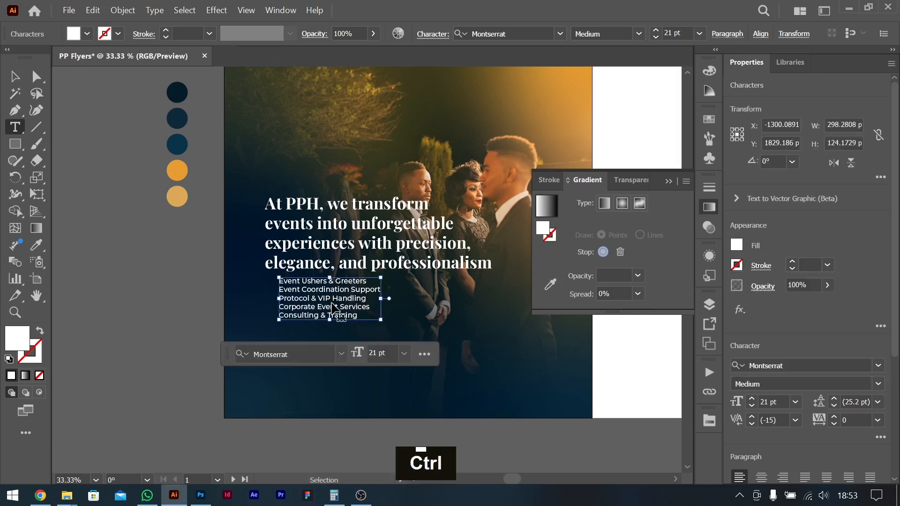
key("ctrl+equal")
key("ctrl+equal")
key("Left")
key("Left")
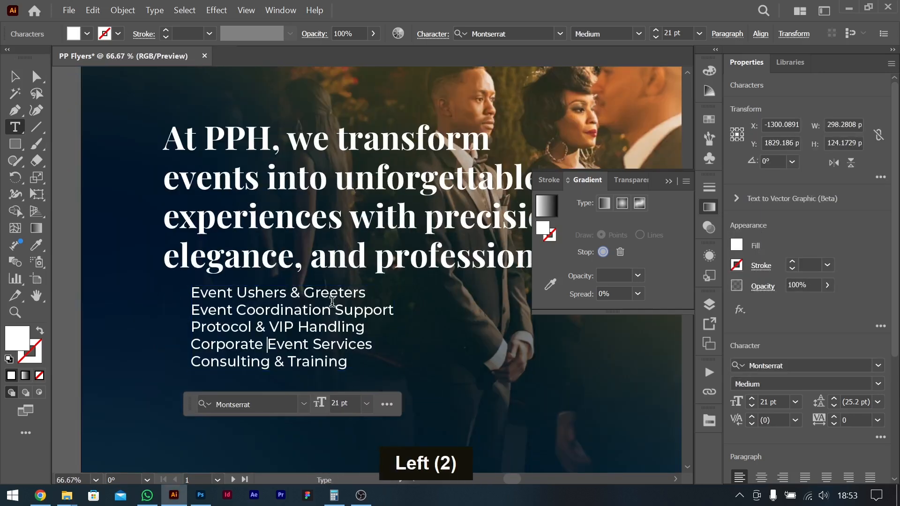
key("Up")
key("Up")
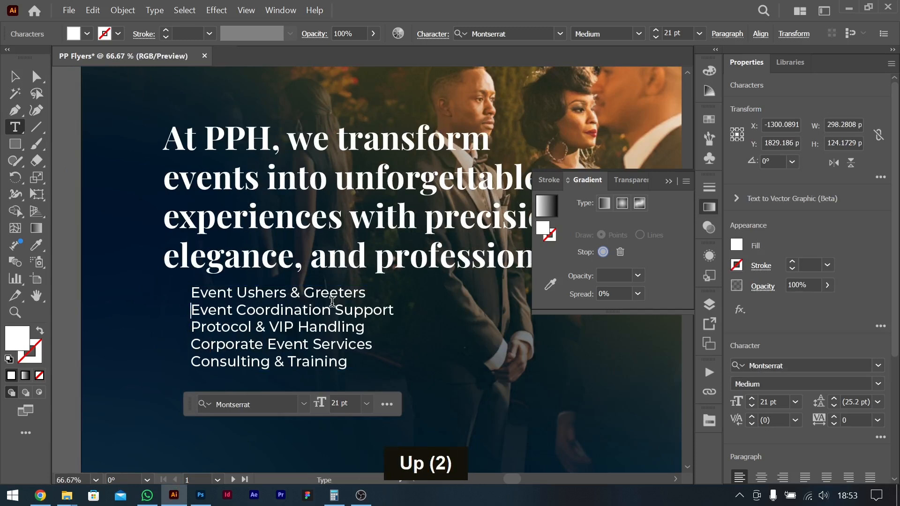
key("BackSpace")
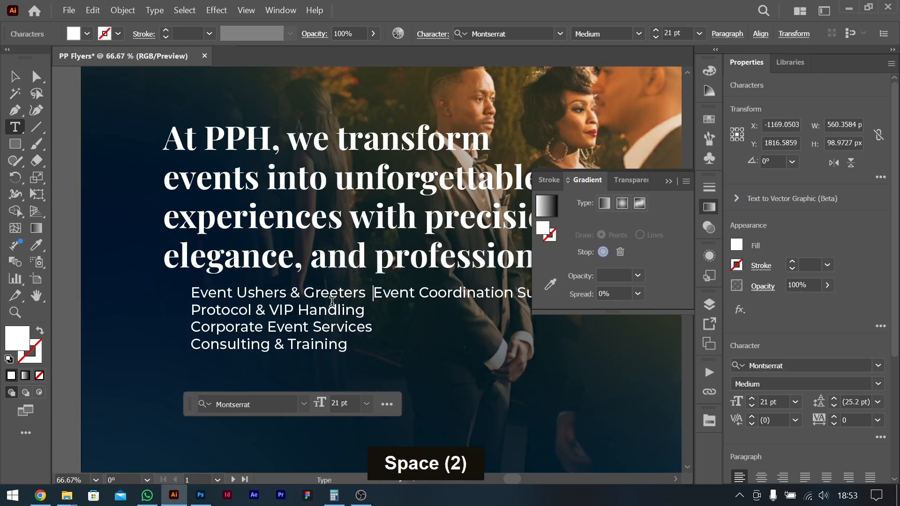
type("|")
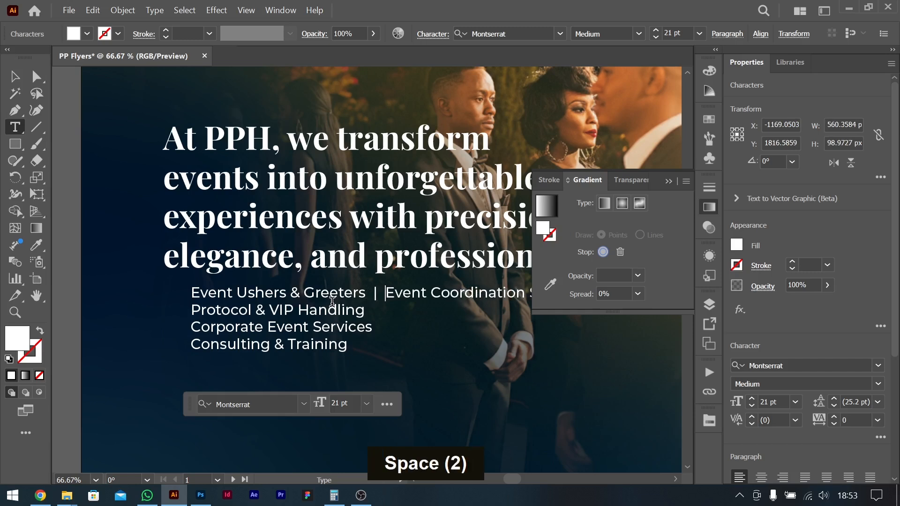
- Join "Corporate Event Services" onto the "Protocol & VIP Handling" line, separated by a spaced vertical bar "|"
key("Down")
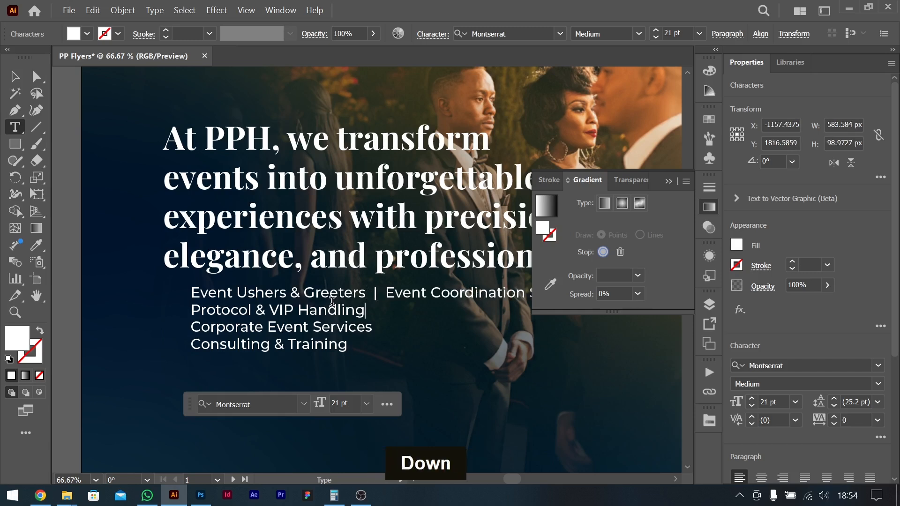
key("Left")
key("Left")
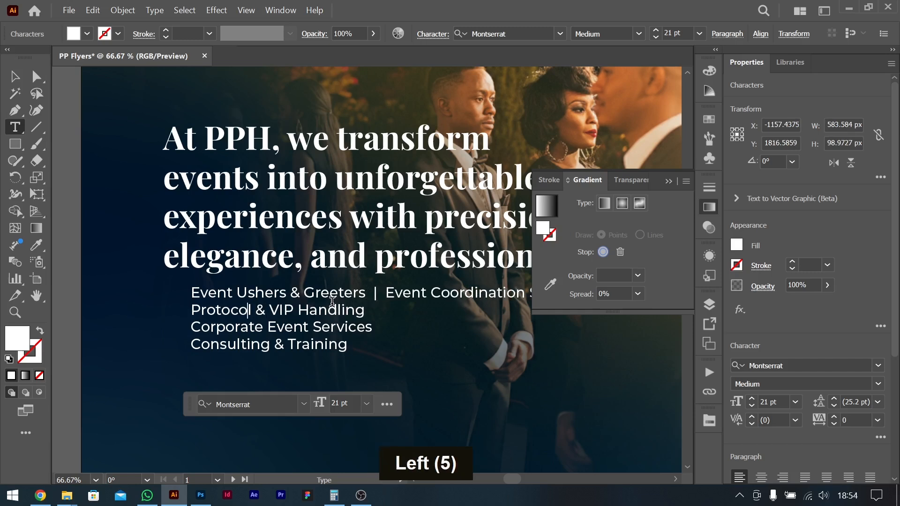
key("Left")
key("Left")
key("Left")
key("Left")
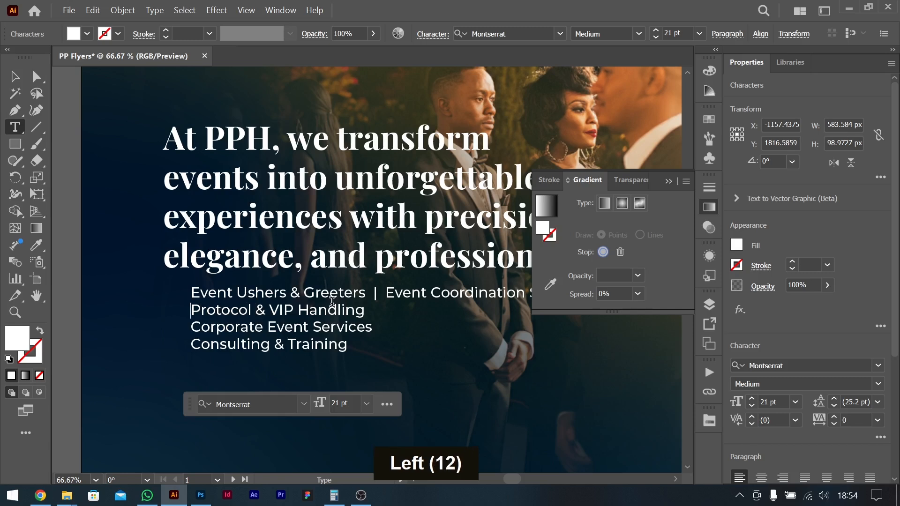
scroll(383, 309, "right", 4)
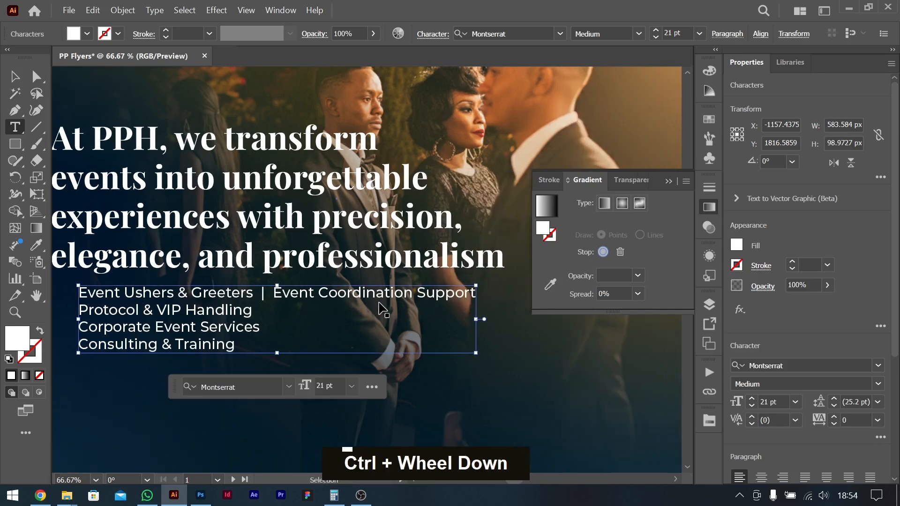
scroll(383, 309, "left", 2)
key("Down")
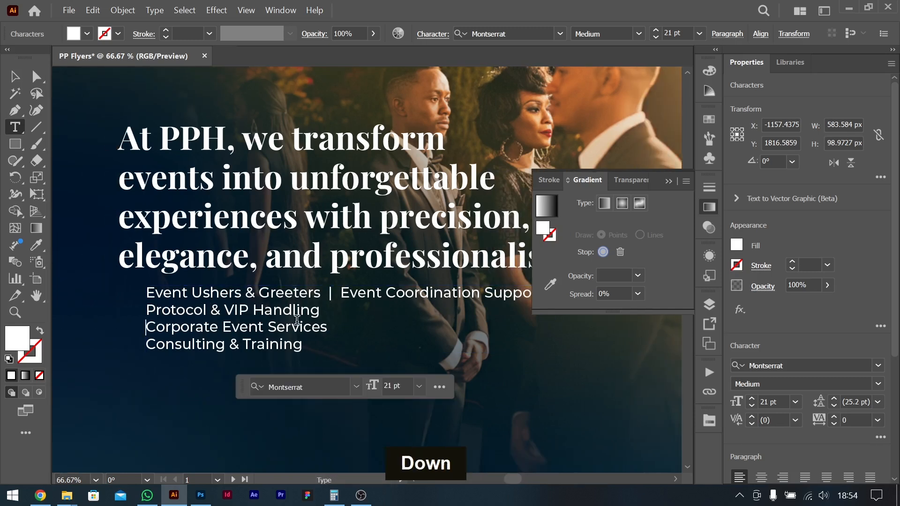
key("BackSpace")
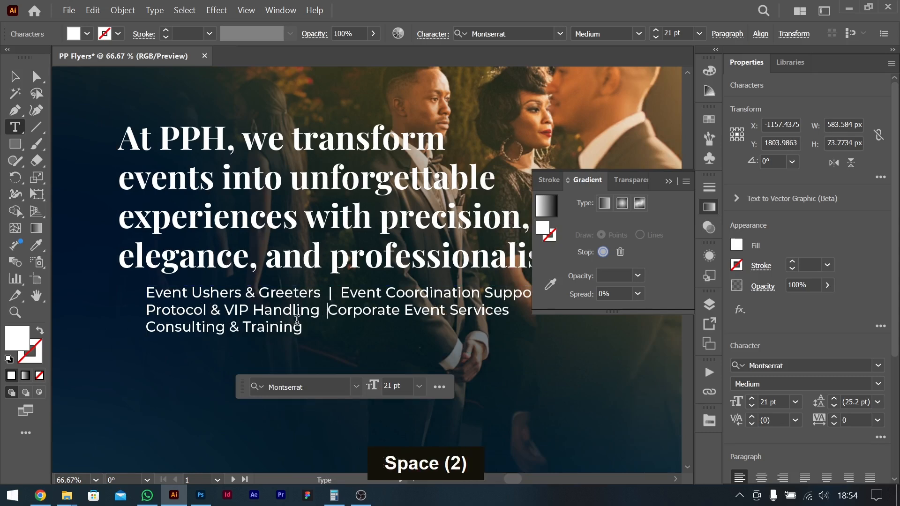
type("|")
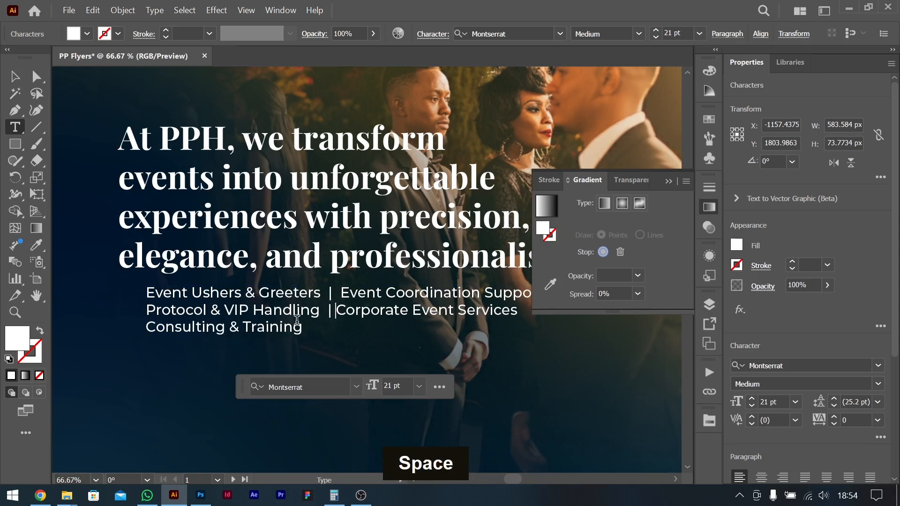
- Move the three-line services list about 39 px left and 39 px down, aligning its left edge with the tagline
key("Down")
left_click(15, 76)
left_click_drag(307, 316, 279, 343)
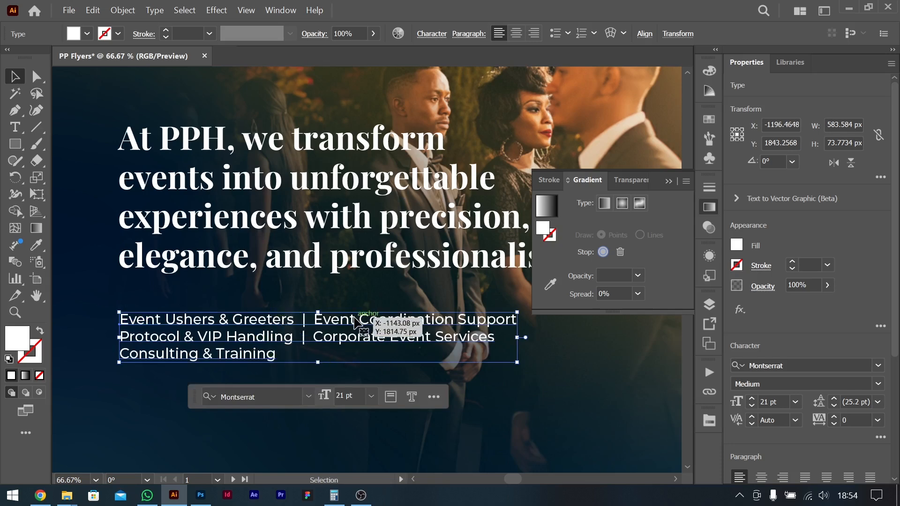
- Reduce the services list's font size to 18 pt and deselect it to judge the whole flyer
left_click(794, 402)
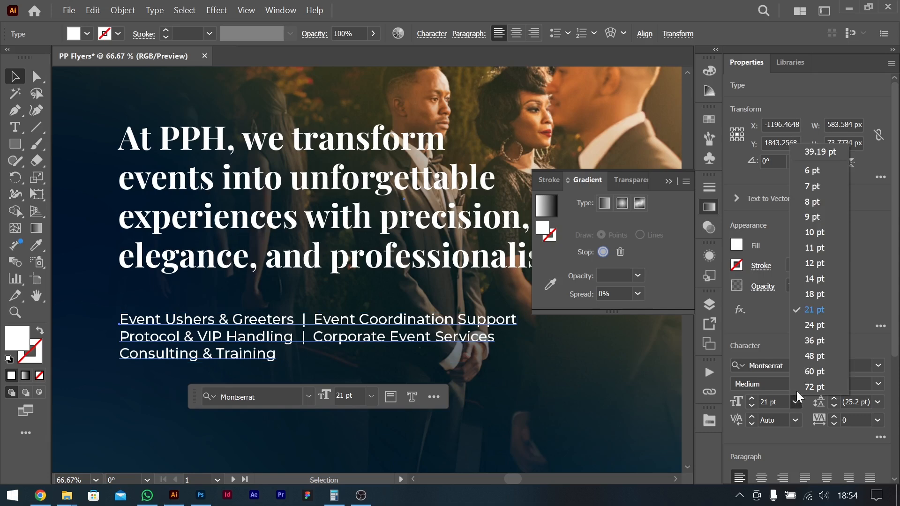
left_click(813, 298)
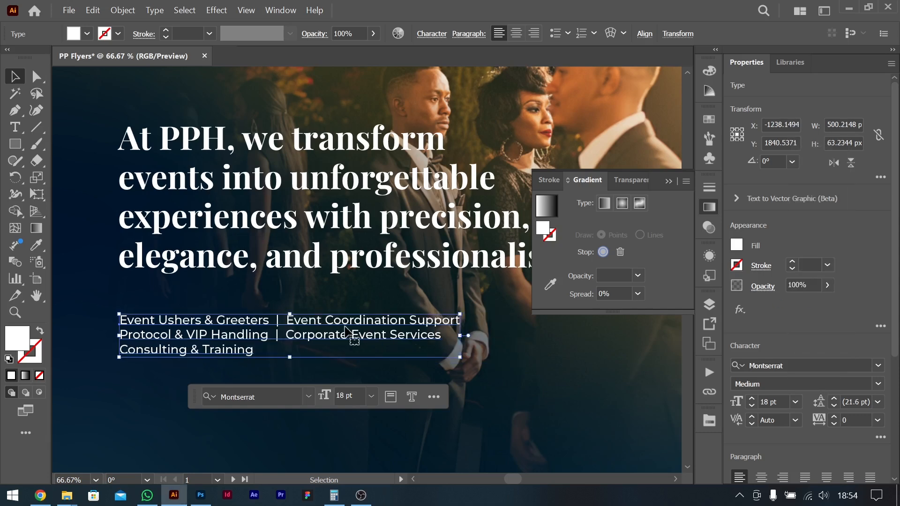
scroll(334, 271, "down", 2, "alt")
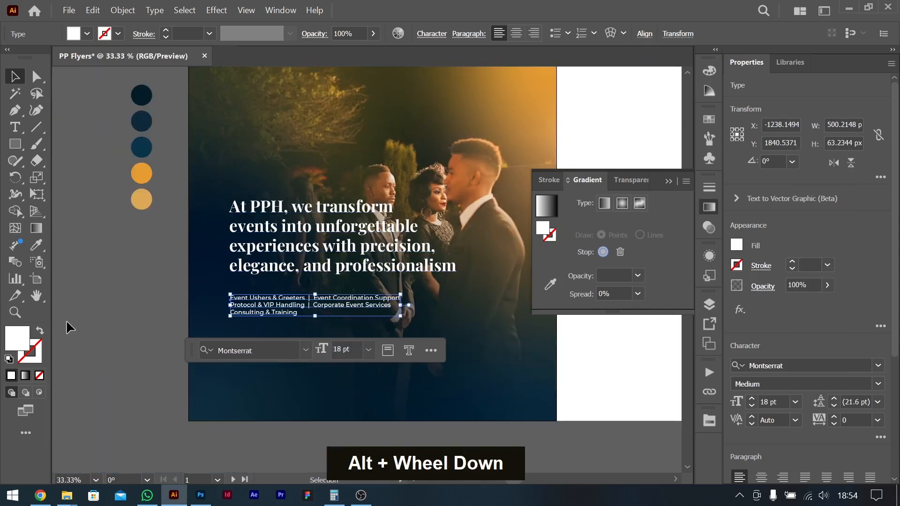
left_click(85, 314)
scroll(350, 244, "down", 1, "alt")
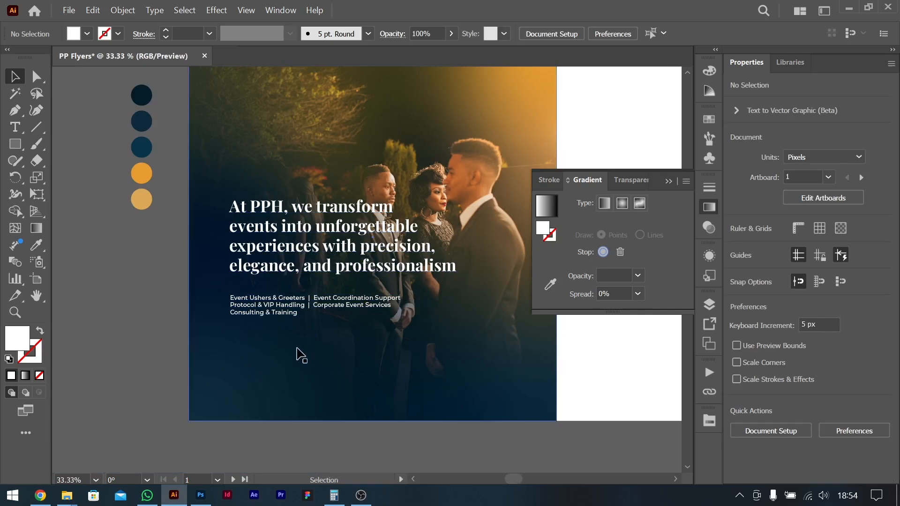
- Set the services list's font size to 21 pt and place a duplicate of it about 127 px below the original
key("alt+Tab")
key("alt+Tab")
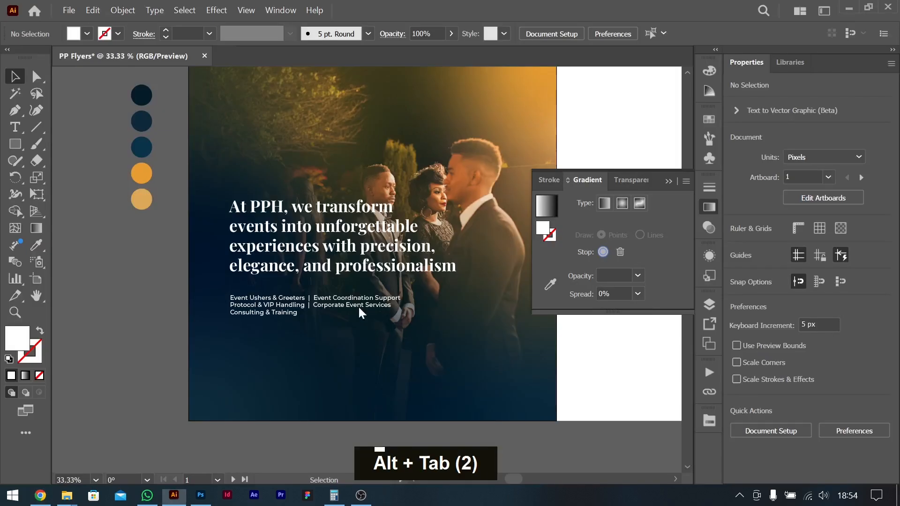
left_click(306, 308)
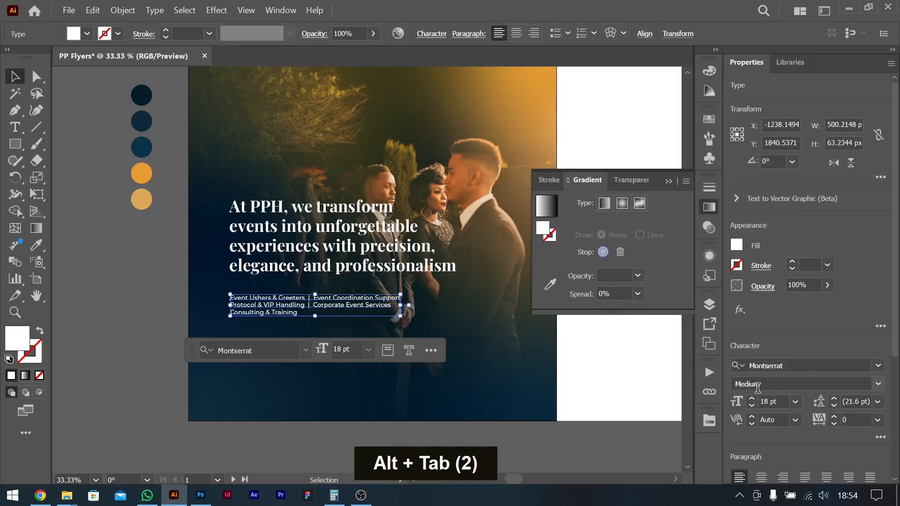
double_click(752, 398)
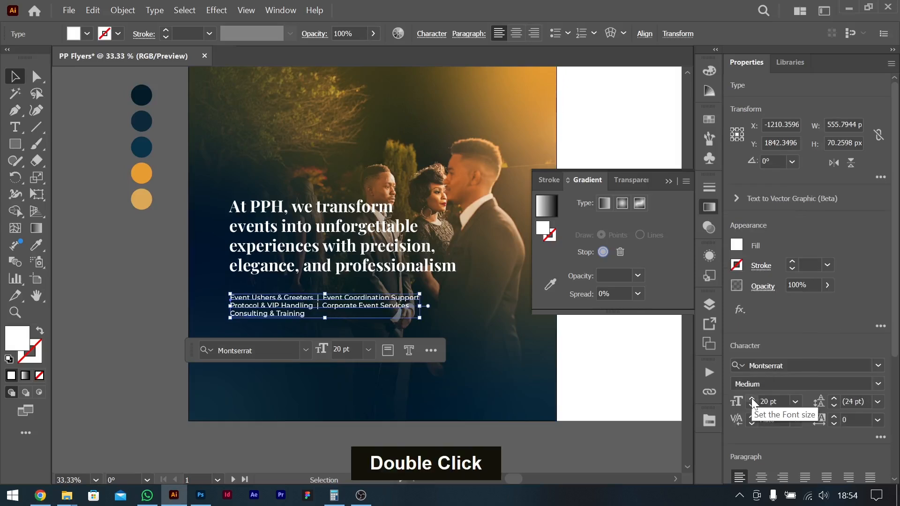
left_click(751, 398)
left_click(121, 320)
left_click_drag(300, 309, 299, 350)
- Copy the call-to-action text "Contact Us Today!" from the ChatGPT conversation and return to Illustrator
key("alt+Tab")
scroll(432, 328, "down", 5)
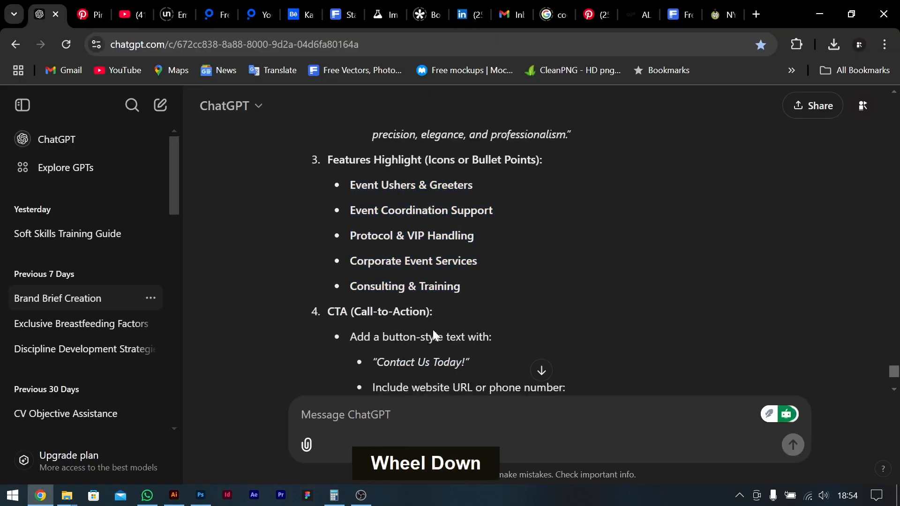
scroll(375, 291, "up", 4)
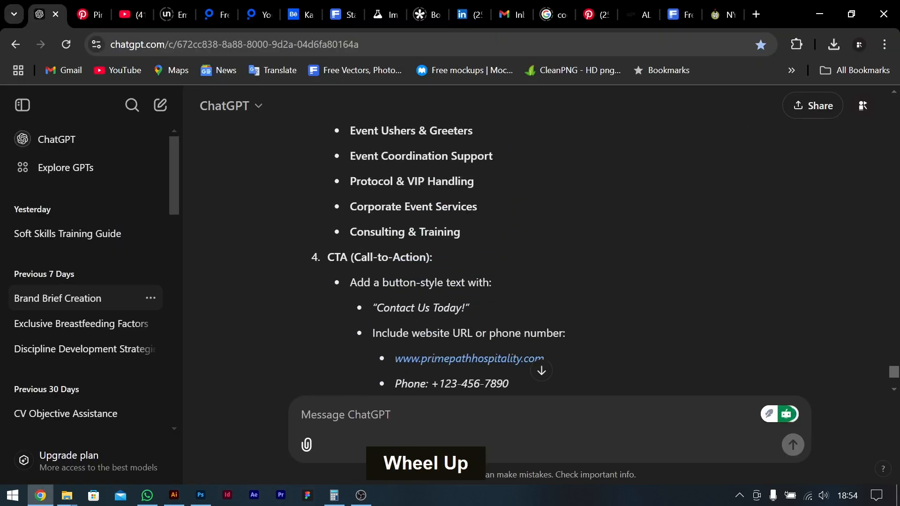
left_click_drag(376, 308, 443, 307)
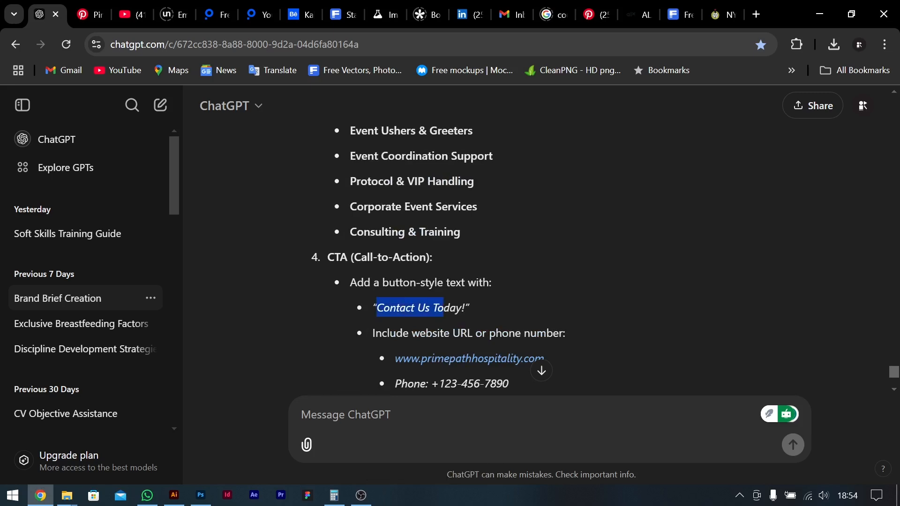
key("ctrl+c")
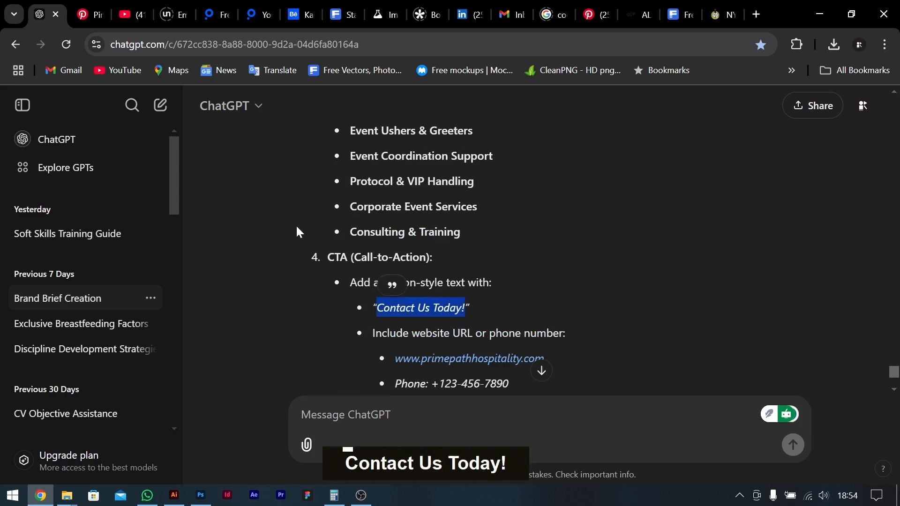
key("alt+Tab")
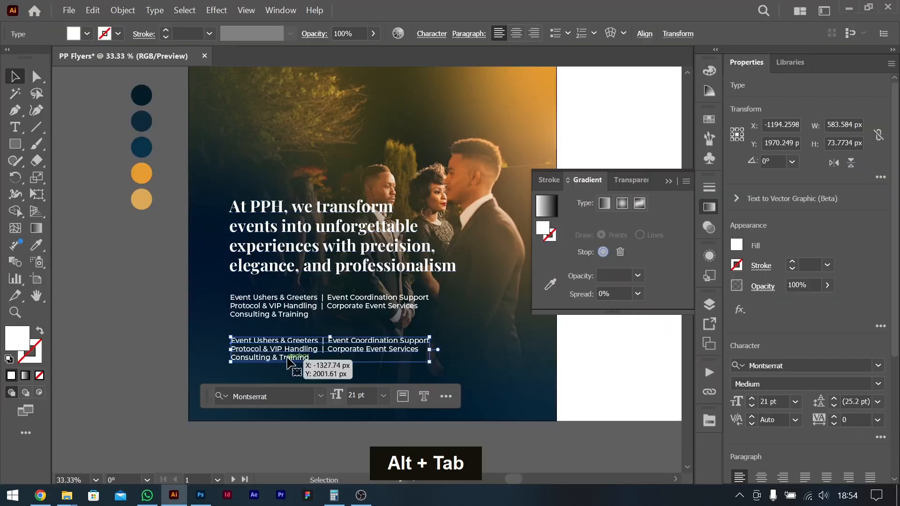
- Replace all the text in the duplicated services list with the copied "Contact Us Today!"
double_click(290, 356)
key("ctrl+a")
key("ctrl+v")
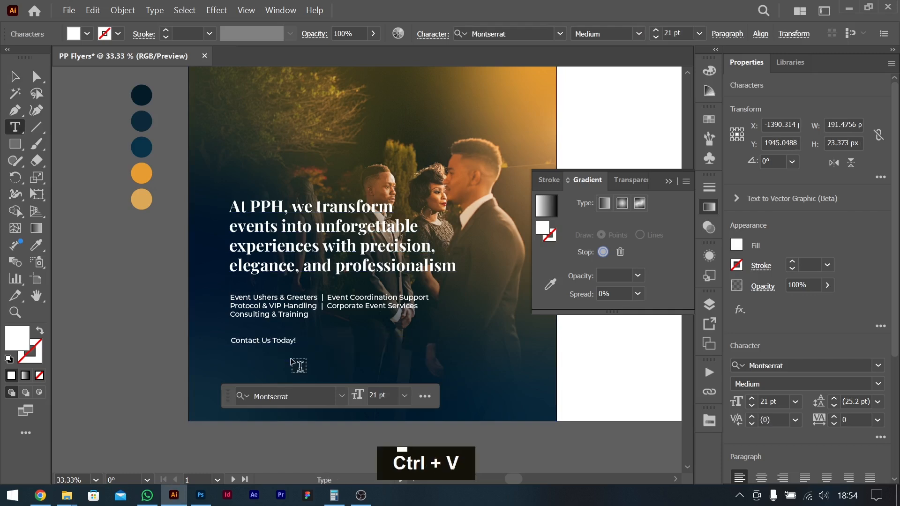
- Finish editing the "Contact Us Today!" text, move it 50 px down and deselect it
key("Escape")
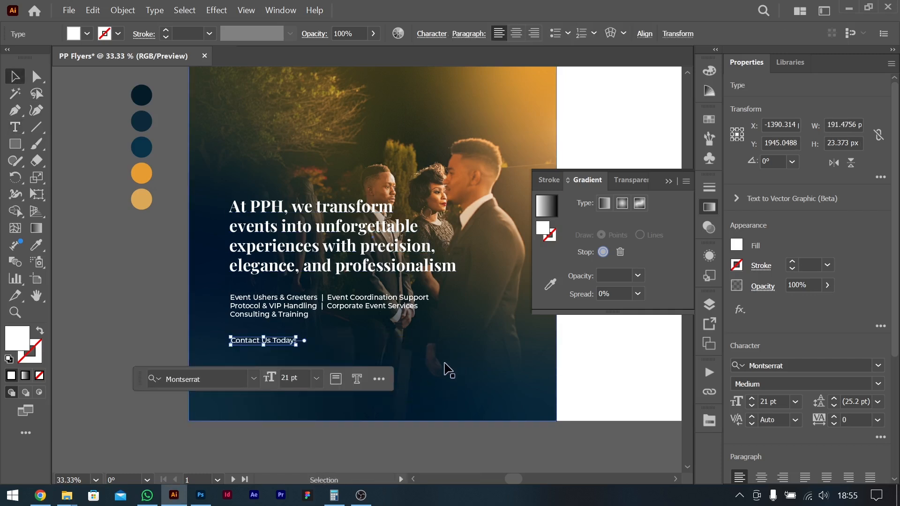
scroll(408, 280, "up", 3)
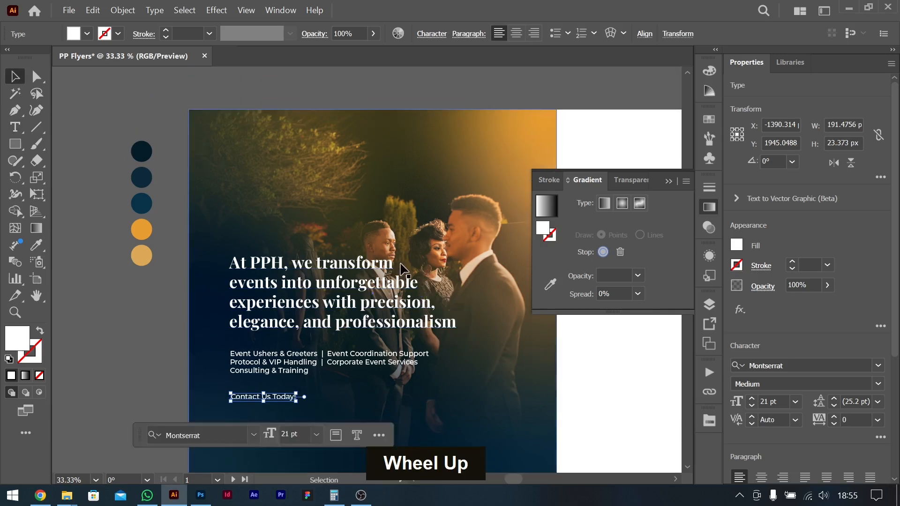
key("shift+Down")
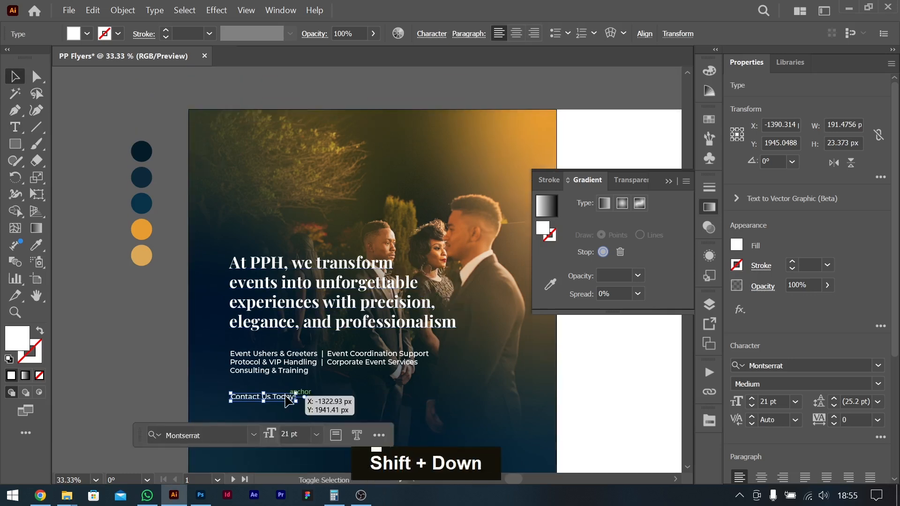
key("shift+Down")
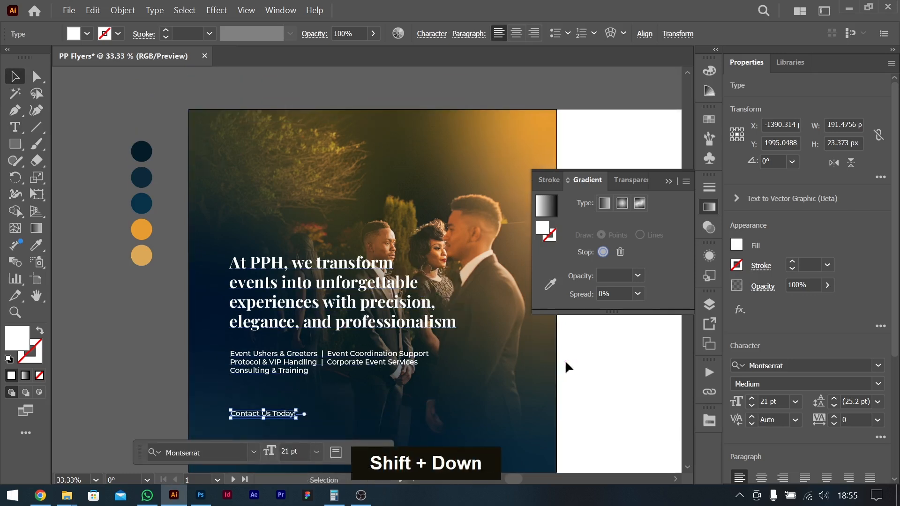
left_click(564, 367)
- Move the tagline up slightly to about X -1152 px, Y 1605 px, and put away the gradient settings
left_click_drag(351, 293, 354, 263)
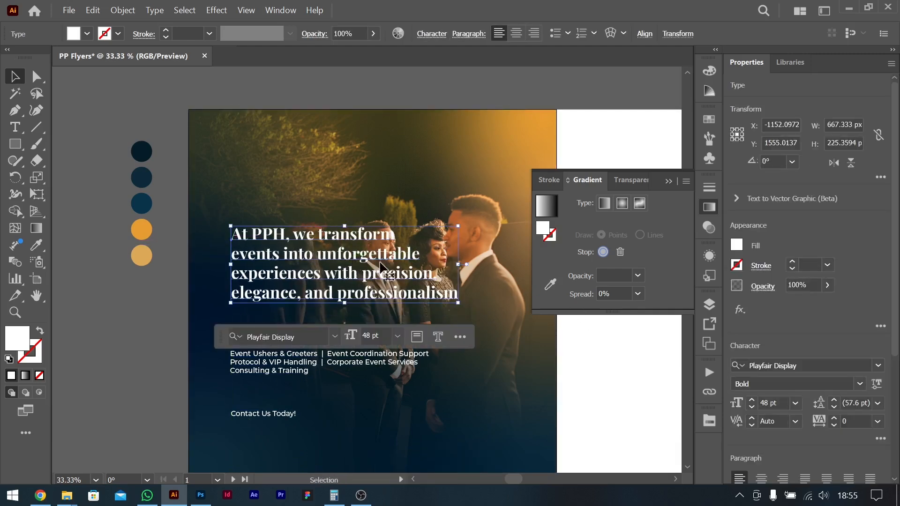
key("shift+Down")
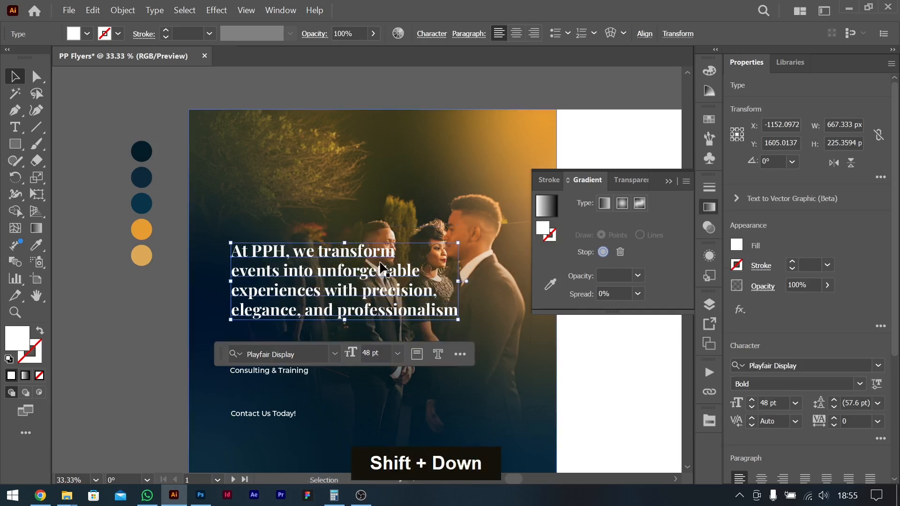
left_click(669, 182)
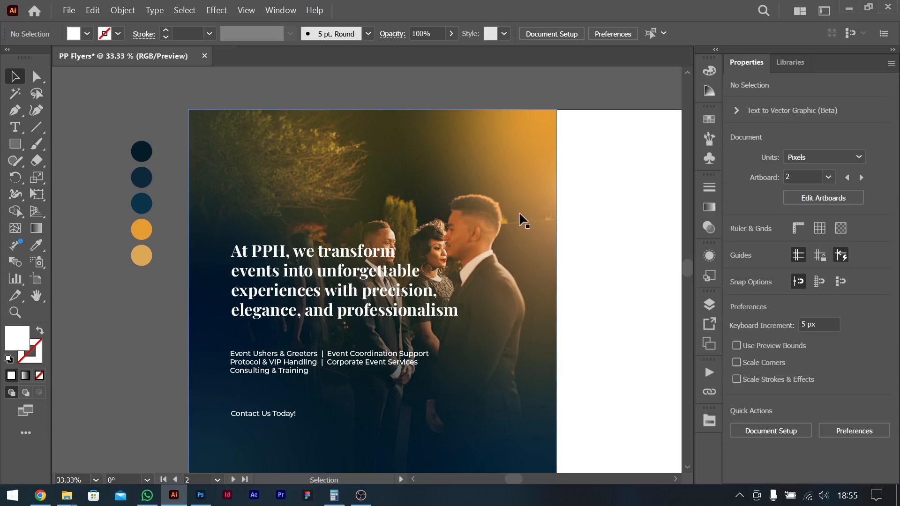
- Send the gradient rectangle behind the event photo and enlarge the photo from its centre to about 1206 px square
left_click(516, 253)
key("ctrl+bracketleft")
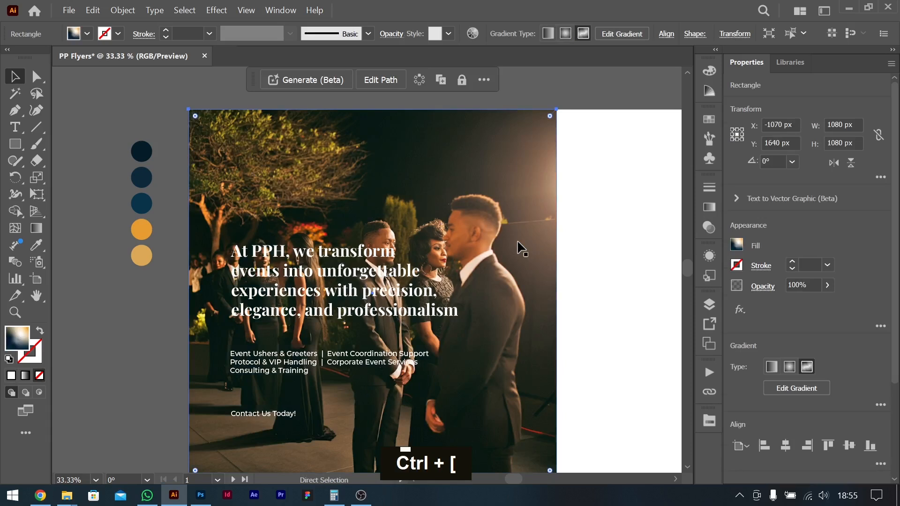
left_click(537, 291)
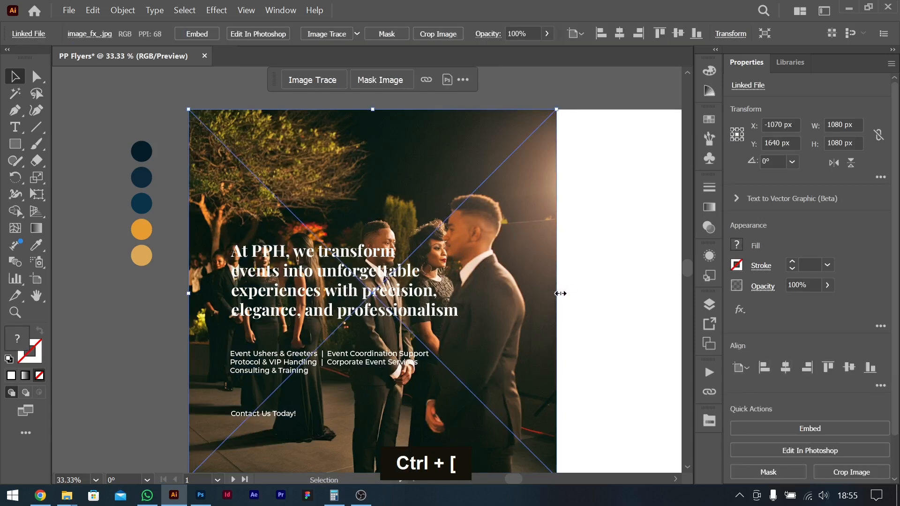
left_click_drag(560, 293, 579, 293)
left_click(641, 240)
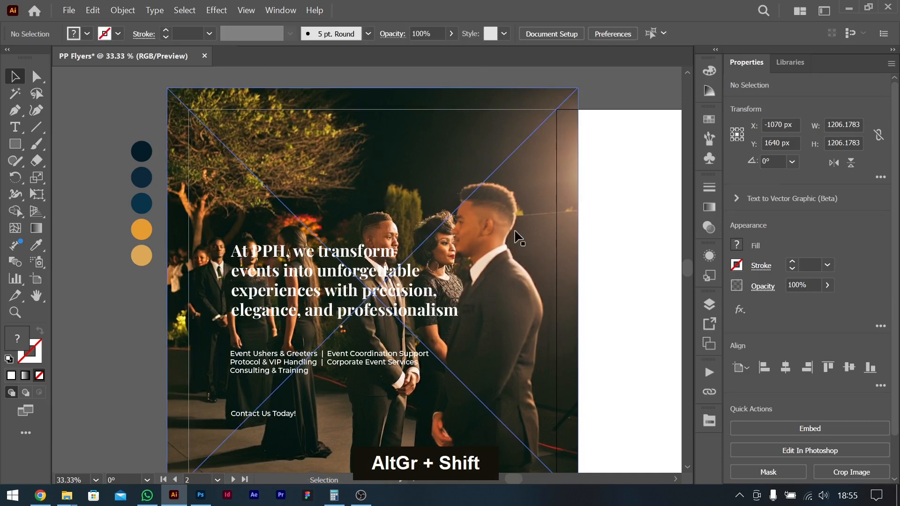
- Send the enlarged photo back behind the gradient rectangle and reposition it to about X -1049 px, Y 1611 px
left_click_drag(536, 236, 542, 235)
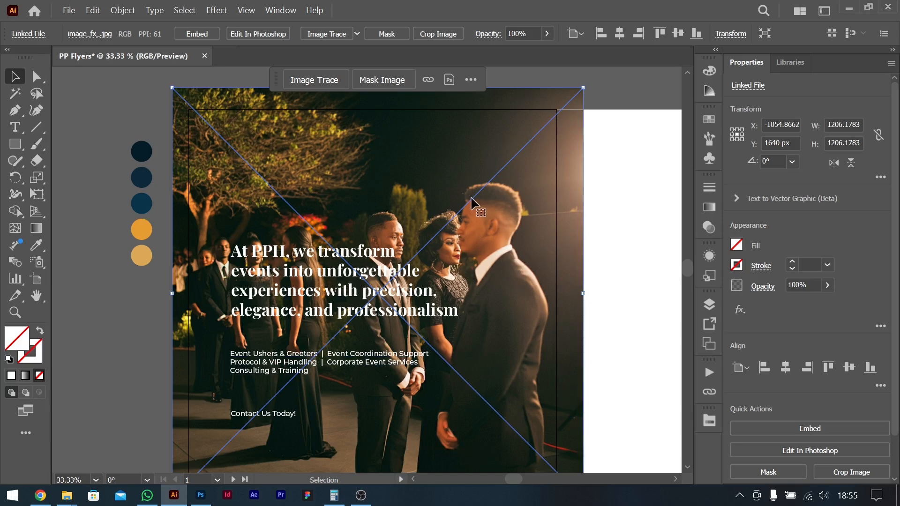
key("ctrl+bracketleft")
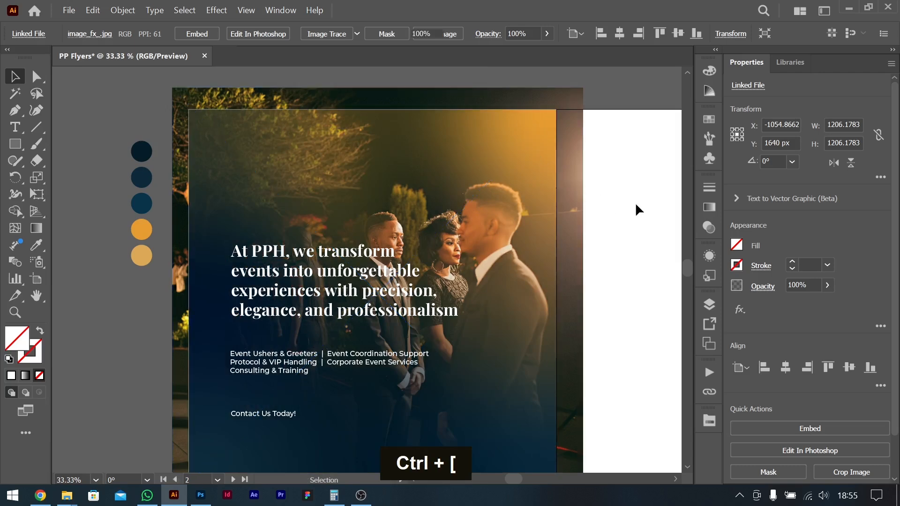
left_click(634, 202)
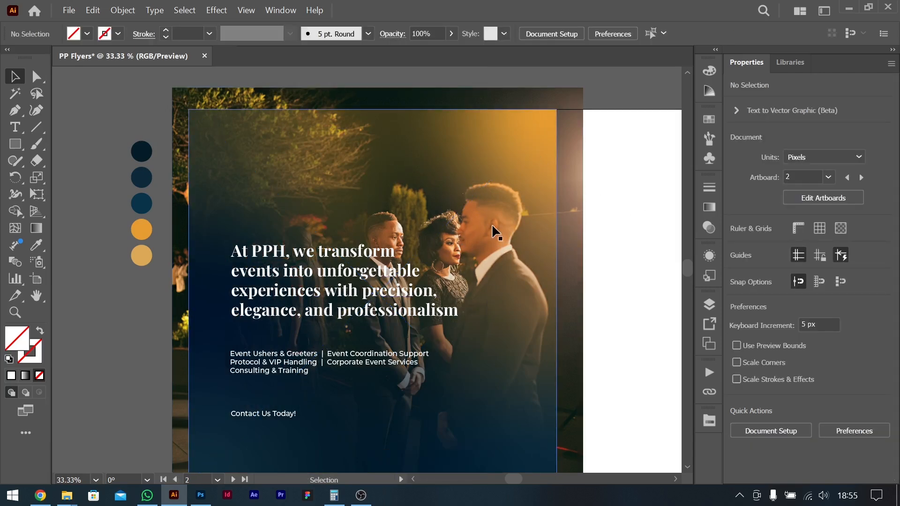
scroll(491, 224, "down", 2)
left_click_drag(578, 300, 580, 295)
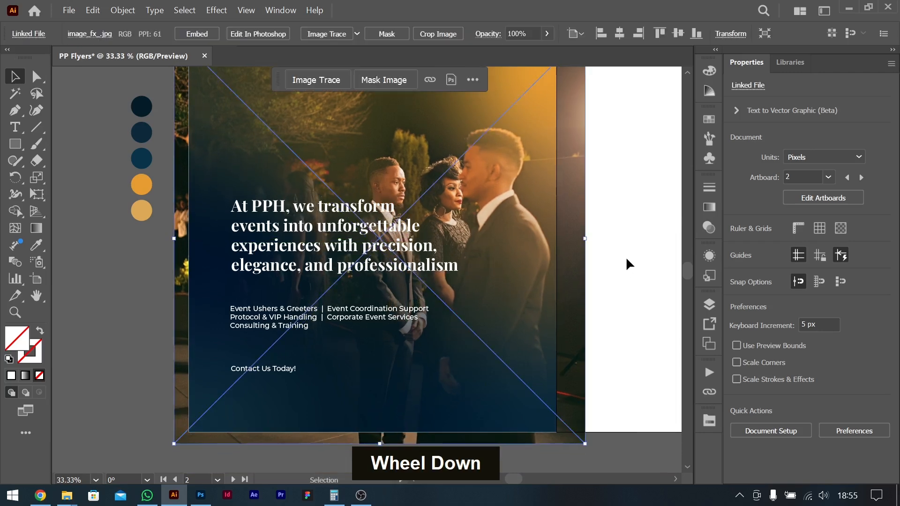
scroll(626, 257, "up", 2)
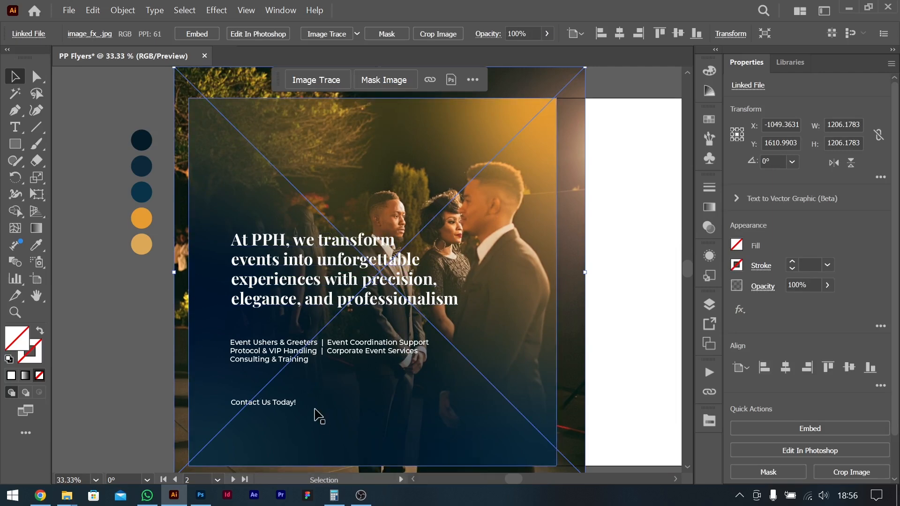
- Move the "Contact Us Today!" text slightly up, closer to the services list, and deselect it
left_click(286, 405)
mouse_move(289, 408)
left_mouse_down()
mouse_move(290, 418)
mouse_move(289, 399)
left_mouse_up()
left_click(612, 334)
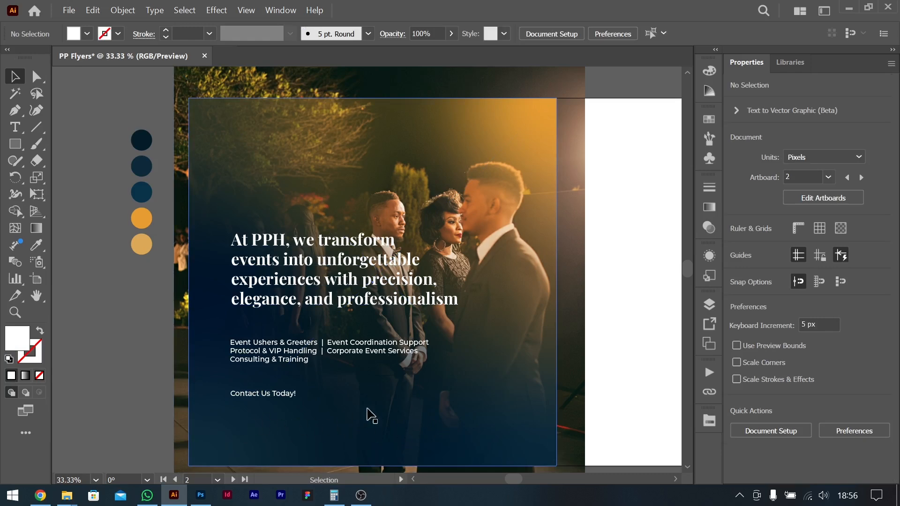
- Copy the website URL and phone number lines from the ChatGPT conversation and return to Illustrator
key("alt+Tab")
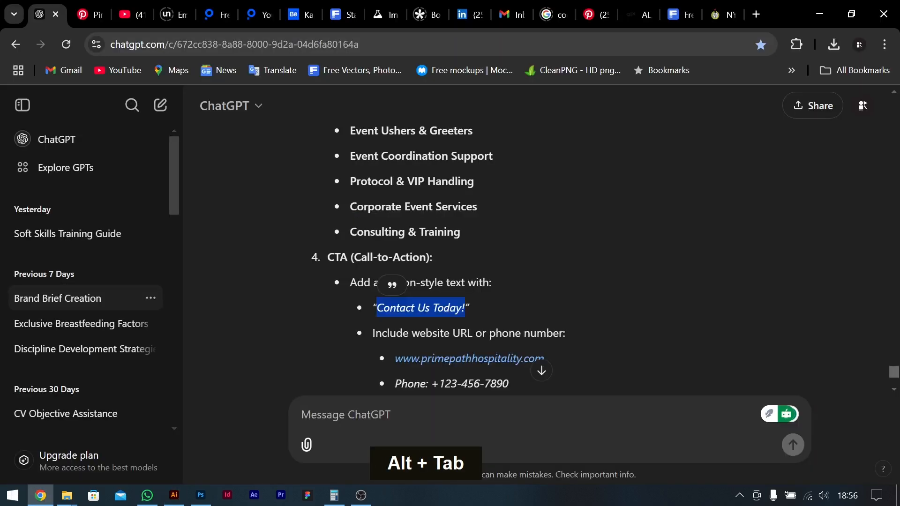
scroll(405, 301, "down", 1)
left_click_drag(374, 290, 486, 300)
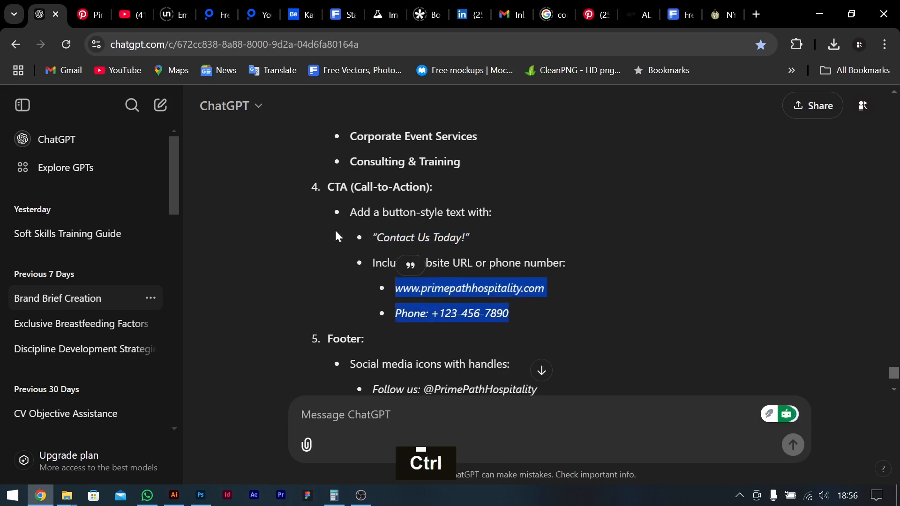
key("ctrl+c")
key("alt+Tab")
- Duplicate the "Contact Us Today!" text just below itself and replace the copy's content with the copied website and phone lines
scroll(281, 387, "down", 1)
mouse_move(281, 387)
left_mouse_down()
mouse_move(285, 410)
mouse_move(279, 401)
left_mouse_up()
double_click(279, 401)
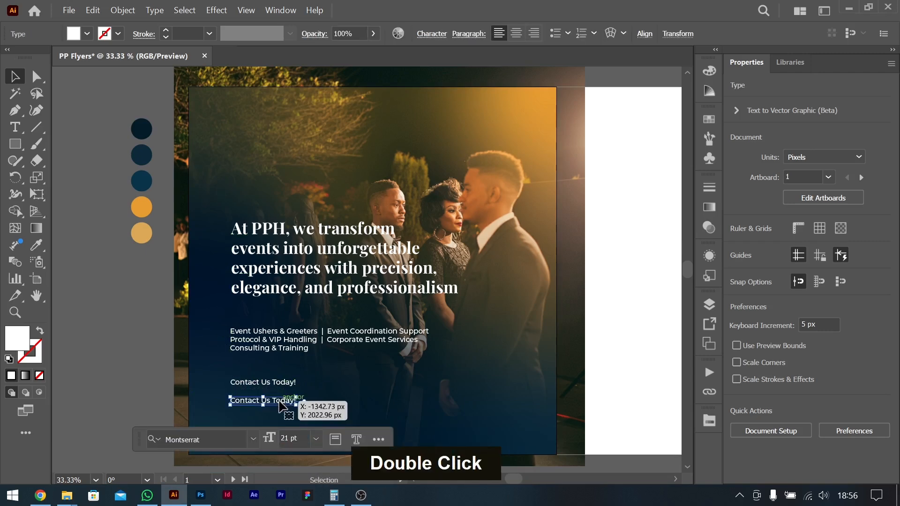
key("ctrl+a")
key("ctrl+v")
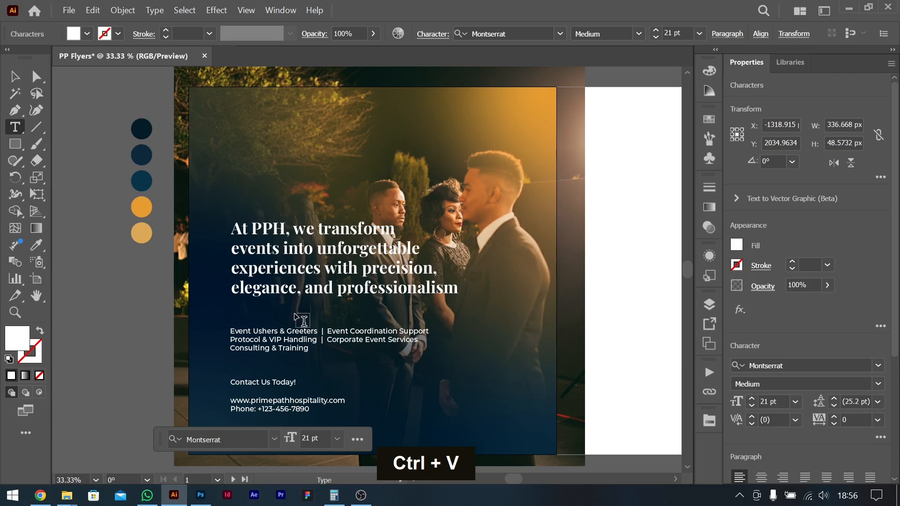
key("Escape")
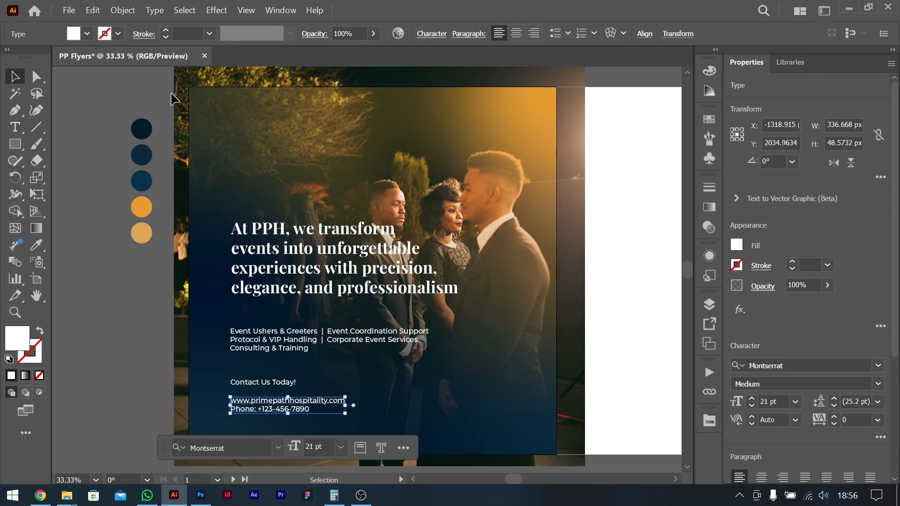
- Move the website and phone text 20 px up, closer to "Contact Us Today!"
key("Up")
key("Up")
key("Up")
key("Up")
key("Up")
key("Down")
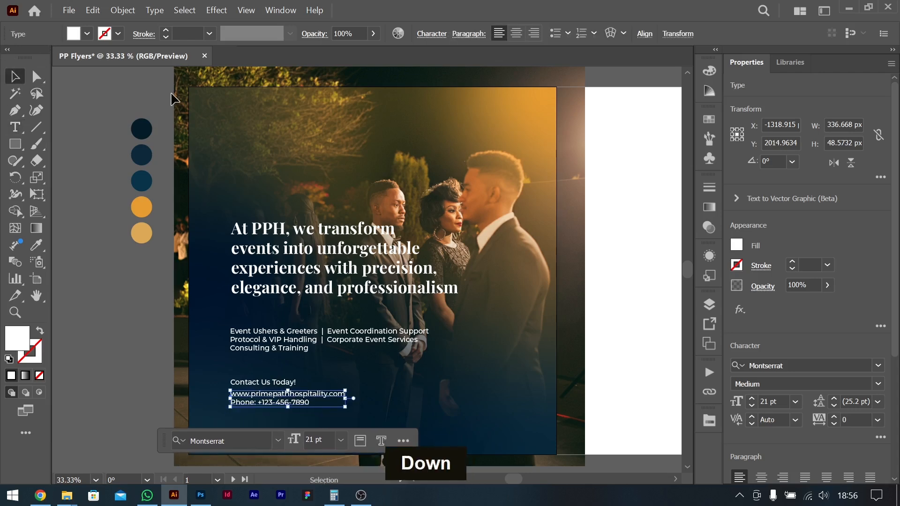
- Recolour the website and phone text with the bright orange sampled from the palette circles and deselect it
left_click(736, 244)
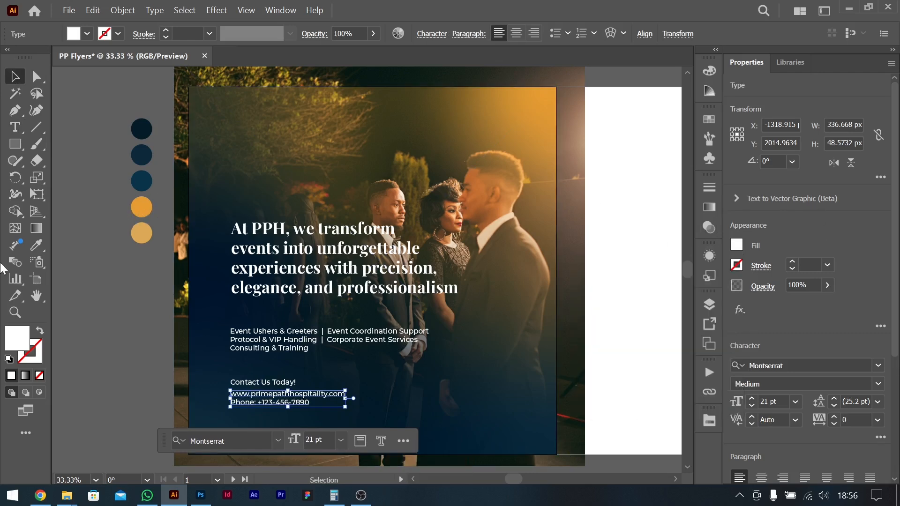
left_click(36, 245)
left_click(140, 204)
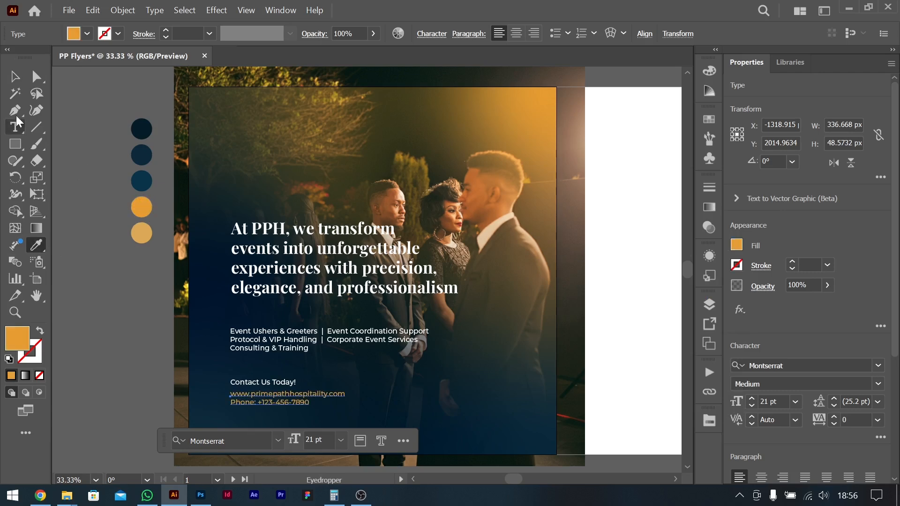
left_click(14, 77)
left_click(151, 347)
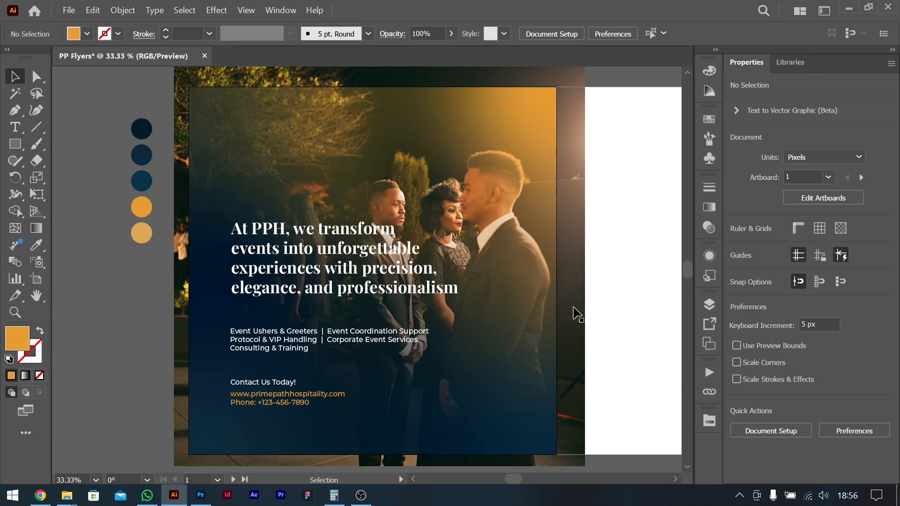
- Draw a large orange circle with the Ellipse tool in the empty area beside the flyer's left edge
scroll(529, 364, "down", 1, "alt")
scroll(556, 361, "down", 1)
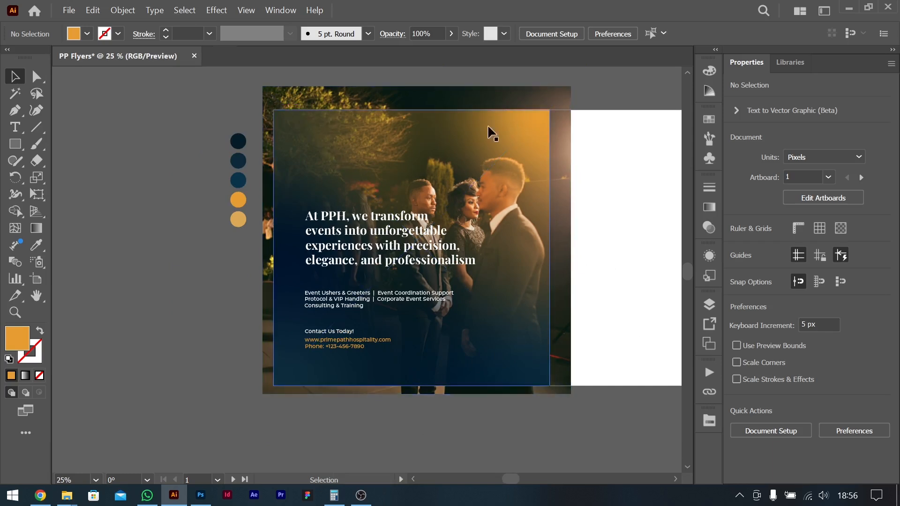
right_click(22, 146)
left_click(113, 178)
left_click_drag(177, 277, 248, 344)
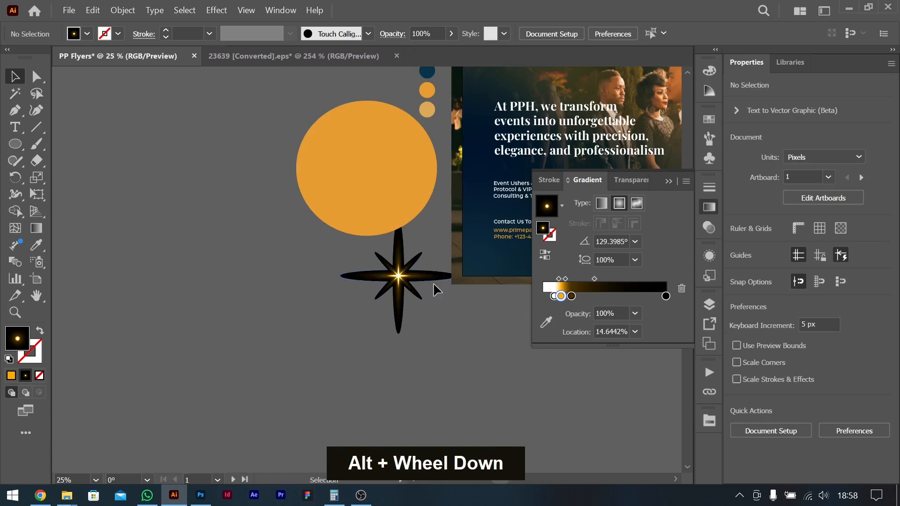
- Place the starburst flare over the flyer's lower-right area, duplicate it and enlarge the duplicate to about 985 px wide
scroll(433, 282, "right", 6)
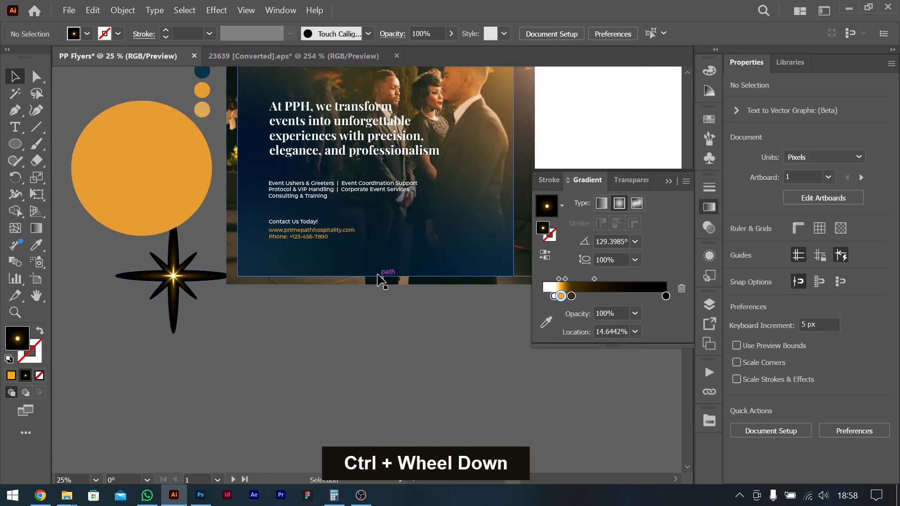
scroll(380, 280, "up", 3)
left_click_drag(177, 360, 463, 324)
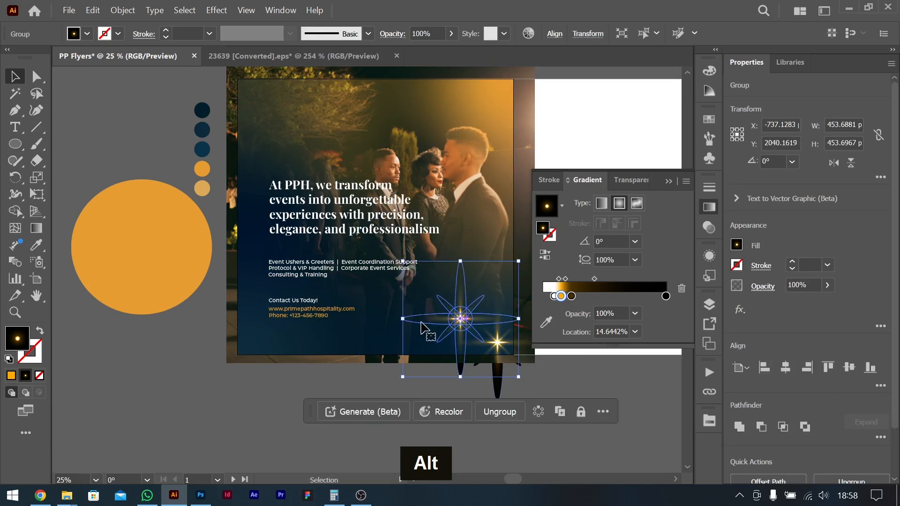
left_click_drag(406, 318, 347, 318)
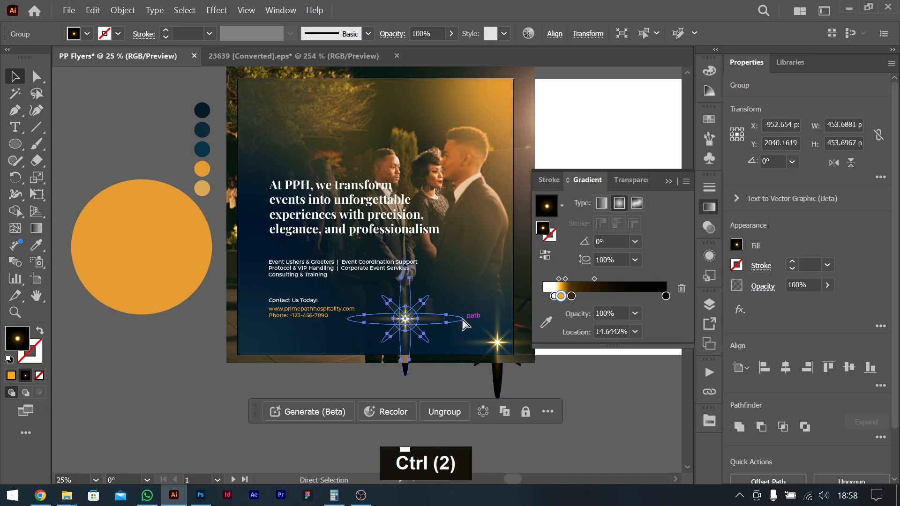
left_click_drag(462, 319, 599, 318)
left_click_drag(474, 320, 363, 336)
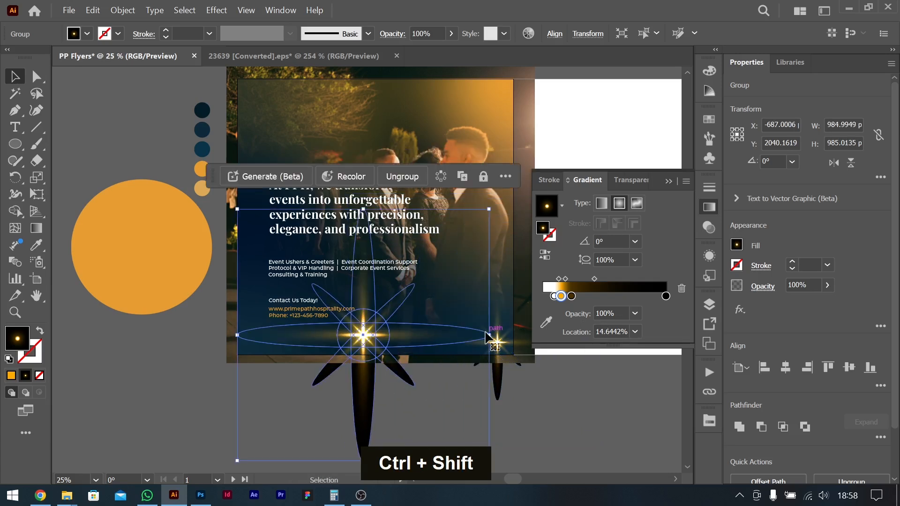
- Move the small flare off the flyer to below the orange circle and place the enlarged flare on the flyer's upper-right corner
left_click(503, 344)
left_click_drag(502, 344, 96, 381)
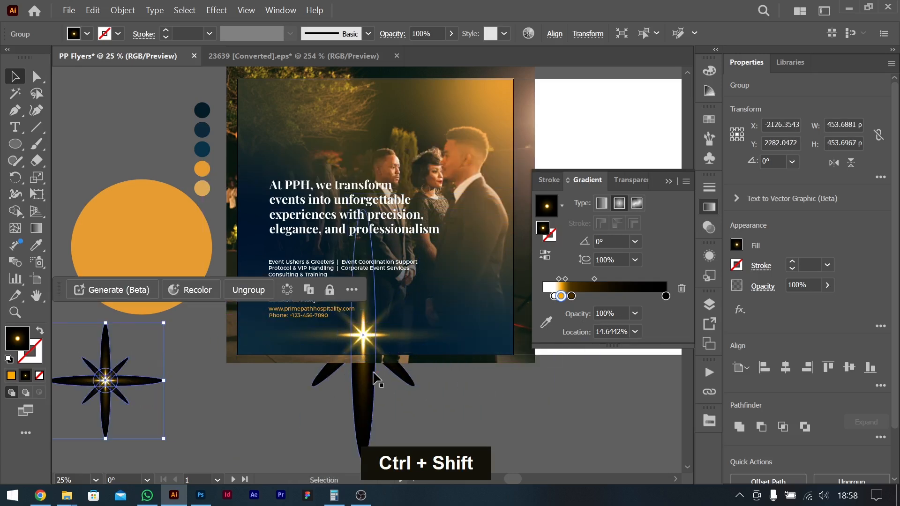
left_click_drag(369, 348, 514, 93)
left_click(56, 282)
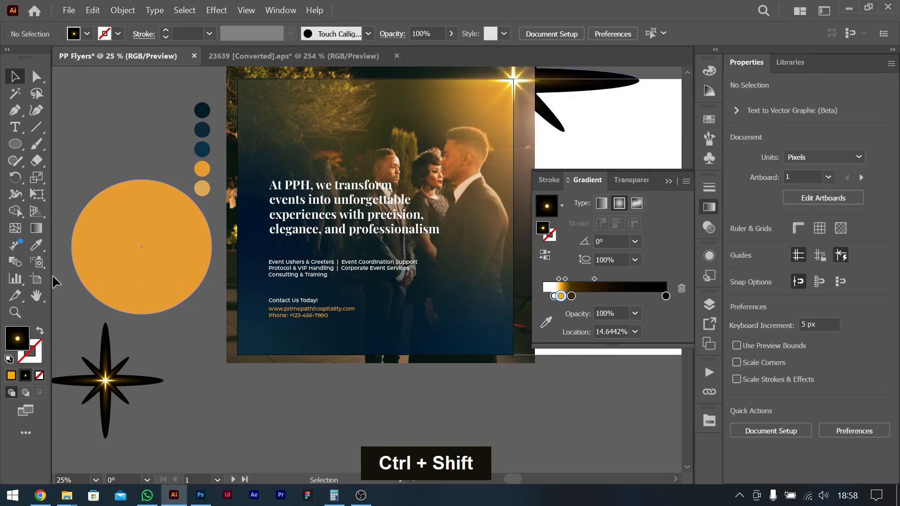
- Draw a large circle with the flare's radial gradient fill, centred on the flyer's lower-right corner
left_click(14, 144)
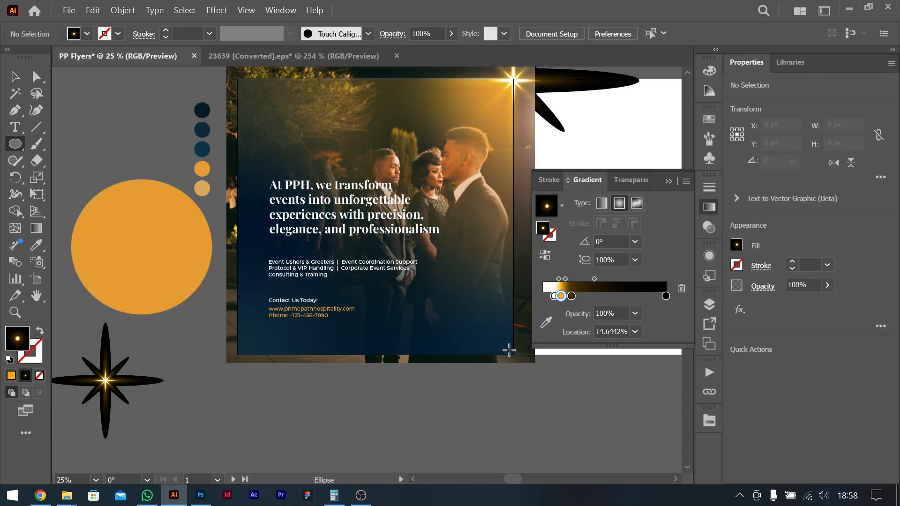
left_click_drag(513, 354, 600, 442)
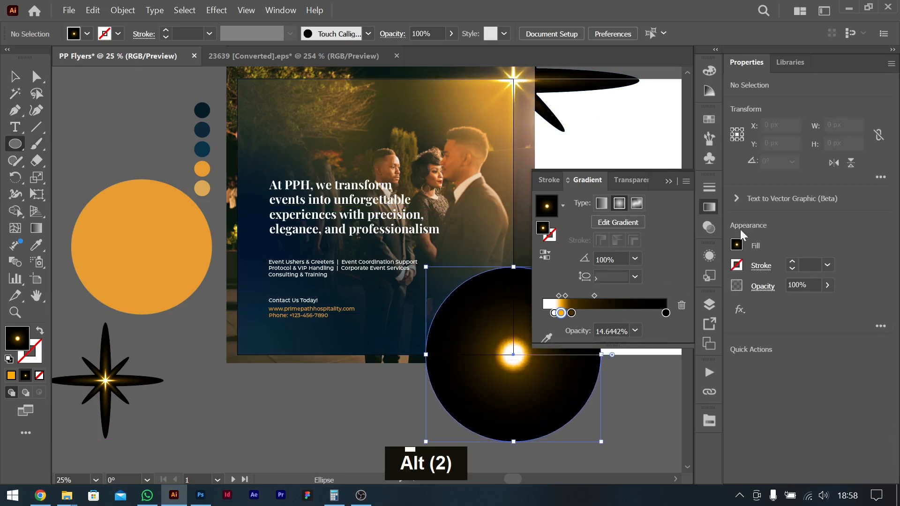
- Remove the fill from the large circle at the flyer's lower-right corner and give it a 30 pt black stroke
left_click(737, 244)
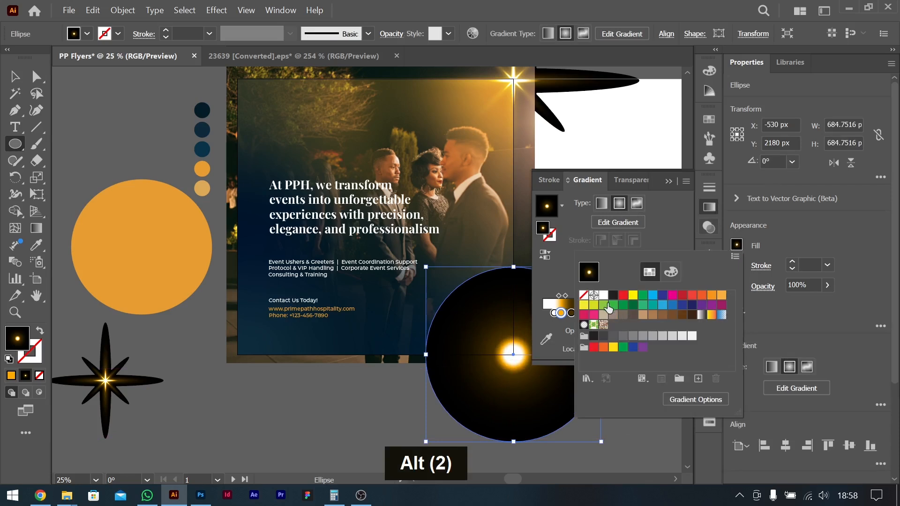
left_click(603, 306)
left_click(798, 228)
left_click(736, 244)
double_click(584, 296)
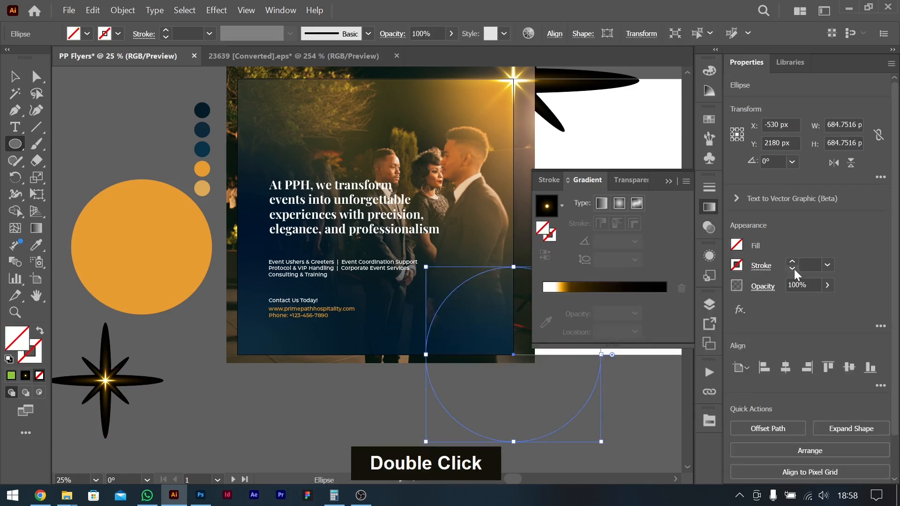
left_click(808, 264)
key("shift+Up")
key("shift+Up")
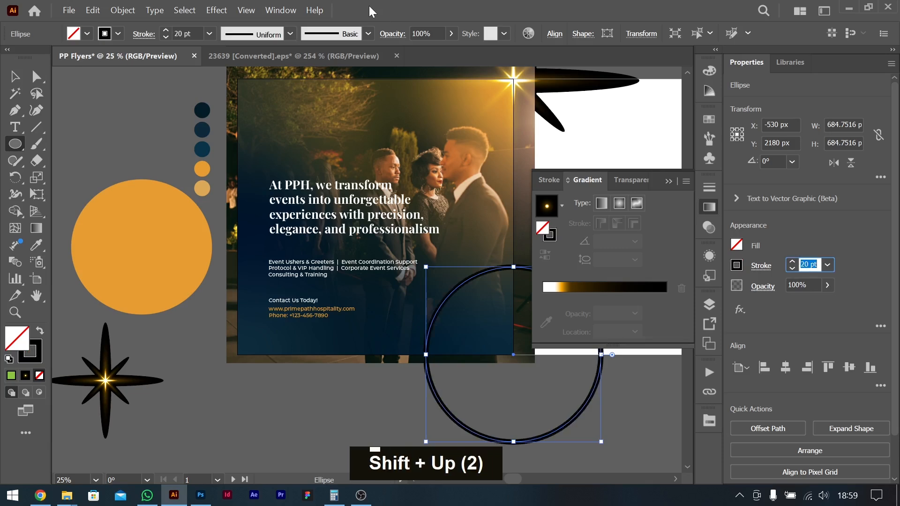
scroll(368, 6, "up", 1)
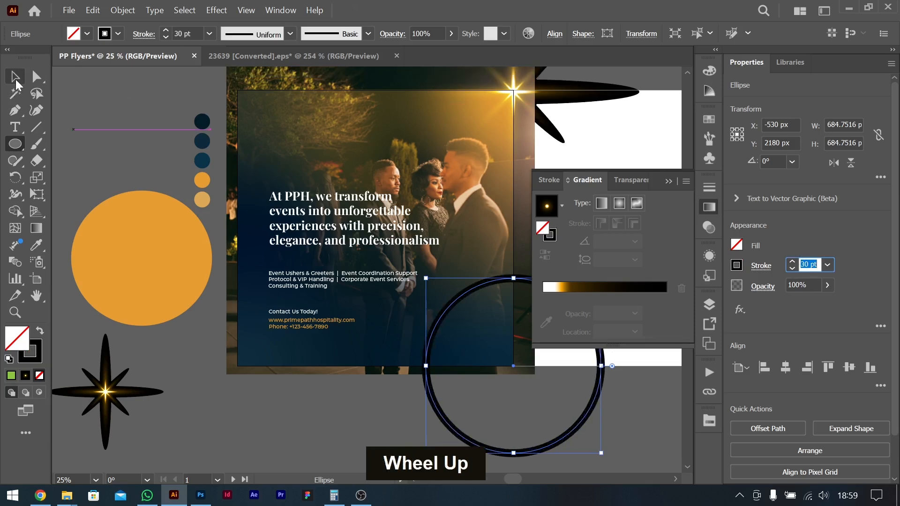
left_click(16, 81)
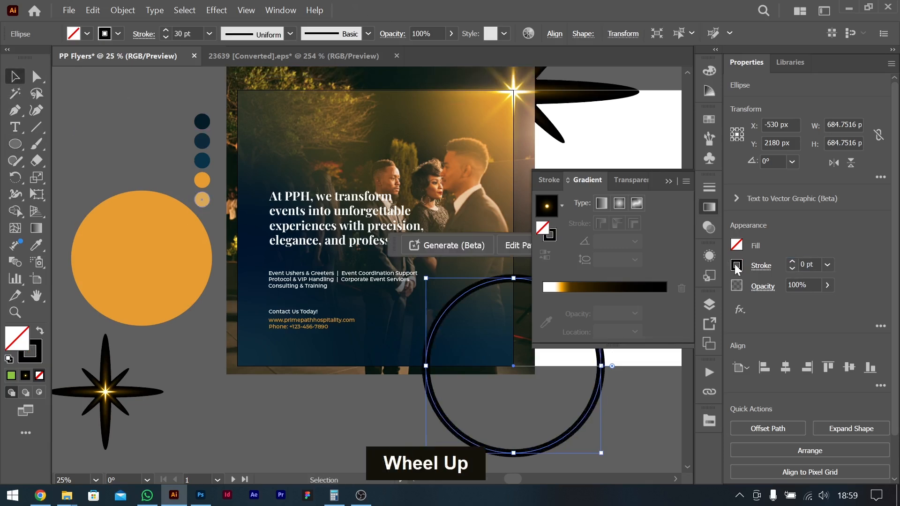
- Close the 23639 [Converted].eps document without saving it
left_click(397, 56)
key("n")
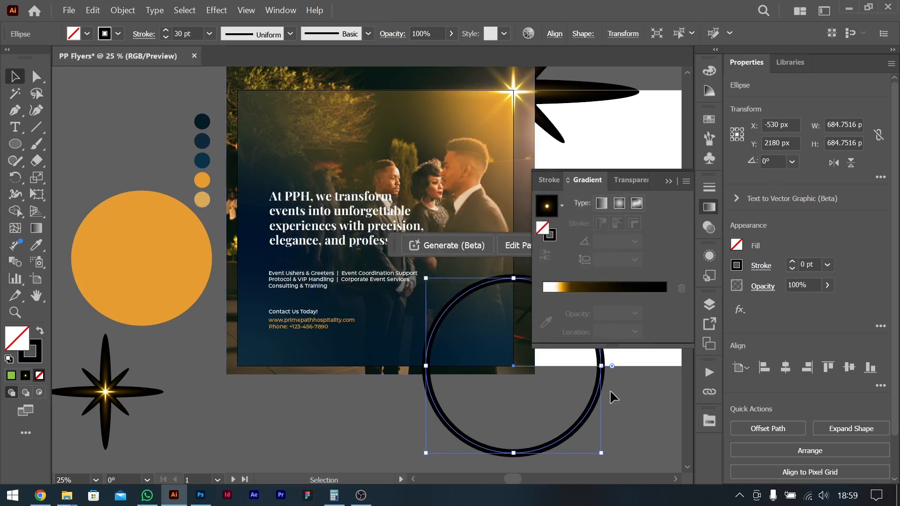
left_click(736, 264)
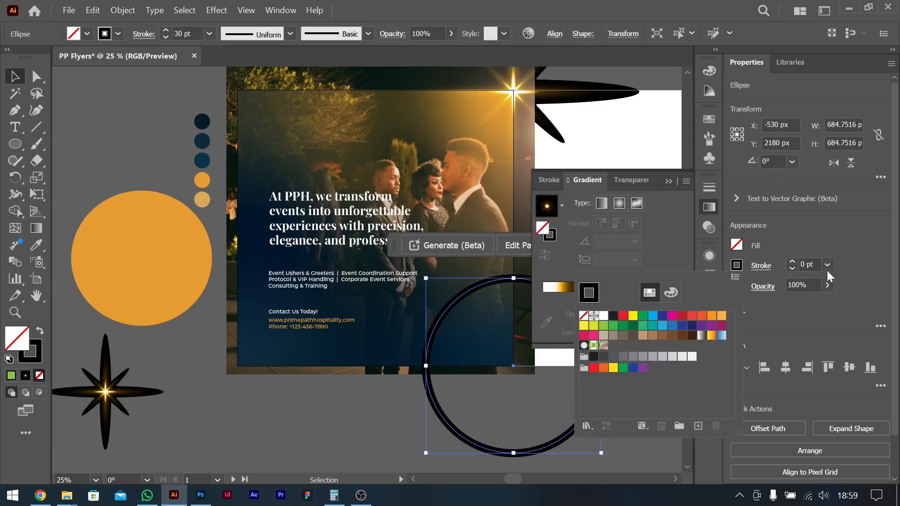
left_click(837, 245)
left_click(739, 267)
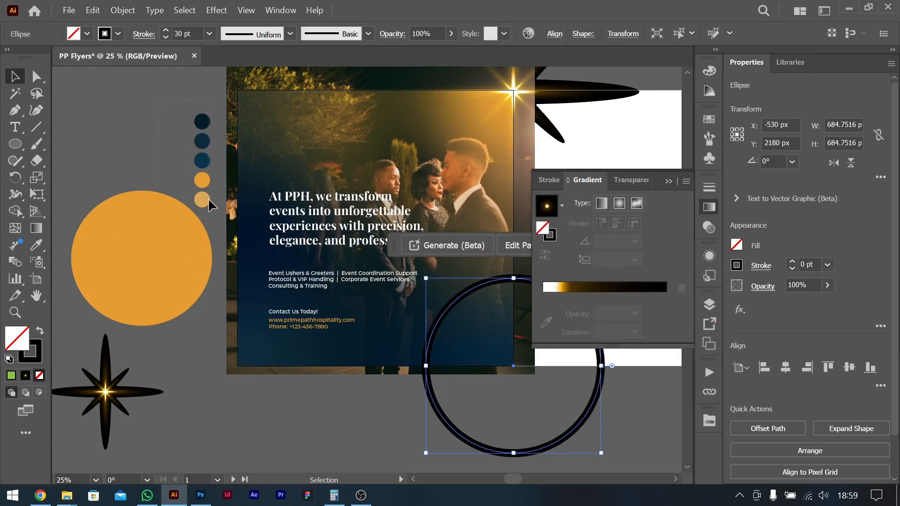
- Save the colours of the five small palette circles as a new colour group, Color Group 1, created from the selected artwork
left_click_drag(208, 198, 159, 217)
left_click(146, 225, "shift")
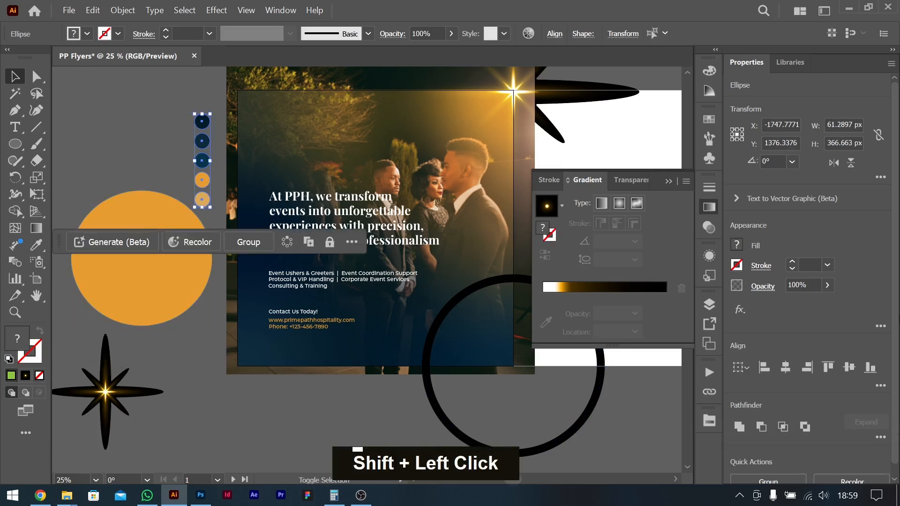
left_click(736, 244)
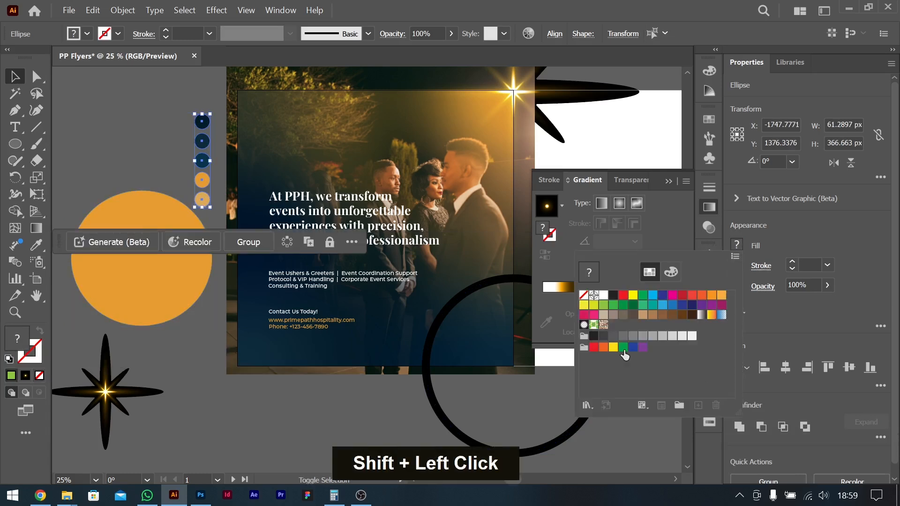
left_click(679, 405)
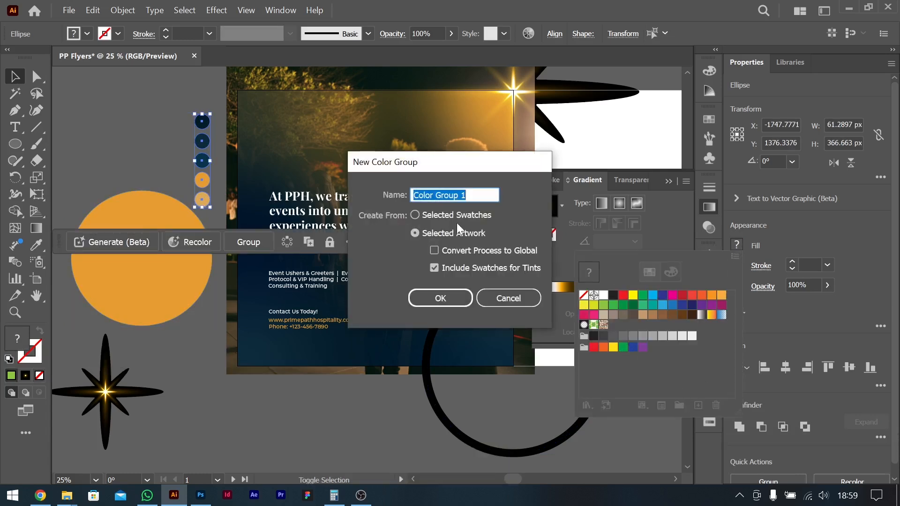
left_click(440, 298)
left_click(649, 373)
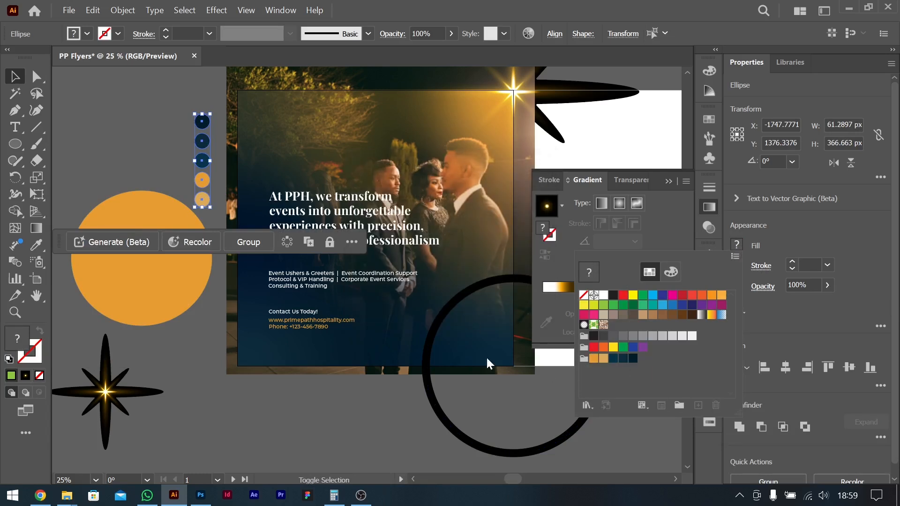
- Give the large ring the orange stroke from the new colour group and shift it slightly down and to the right
left_click(444, 423)
left_click_drag(437, 441, 487, 415)
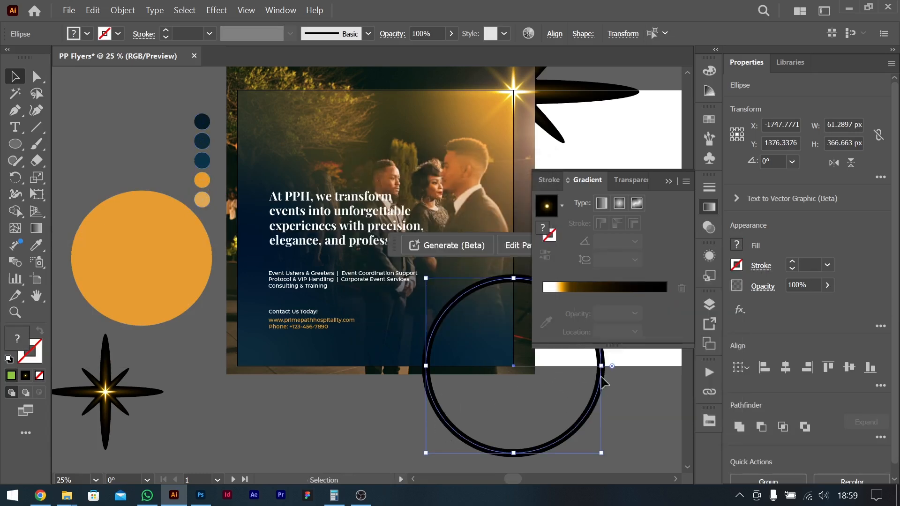
left_click(736, 266)
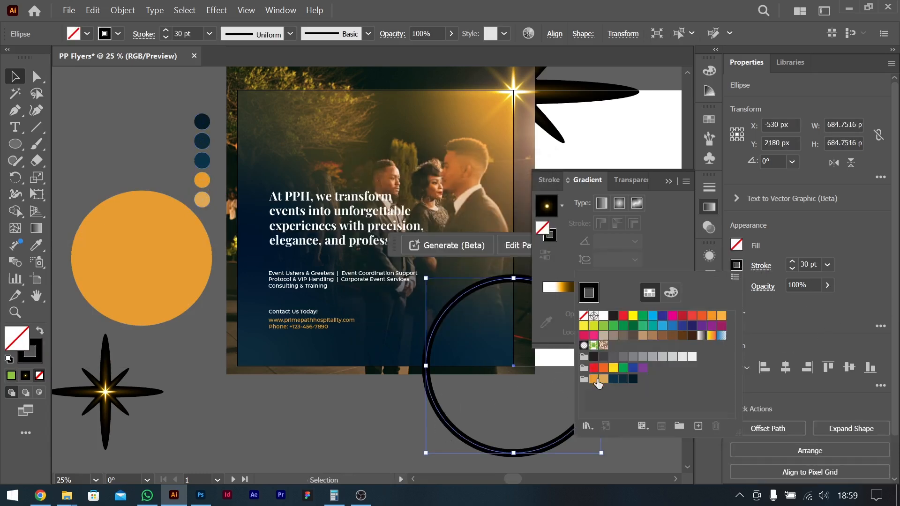
left_click(596, 380)
mouse_move(466, 303)
left_mouse_down()
mouse_move(479, 322)
mouse_move(465, 306)
left_mouse_up()
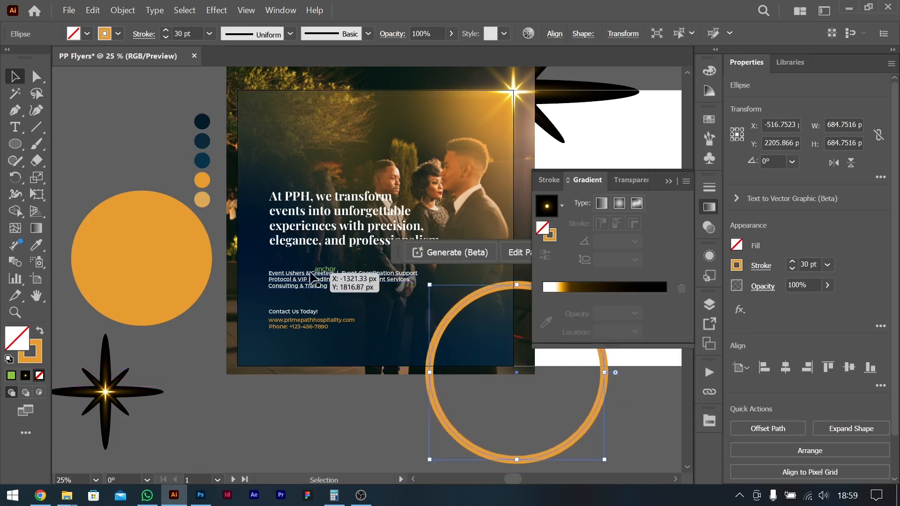
left_click(344, 276)
left_click(189, 150)
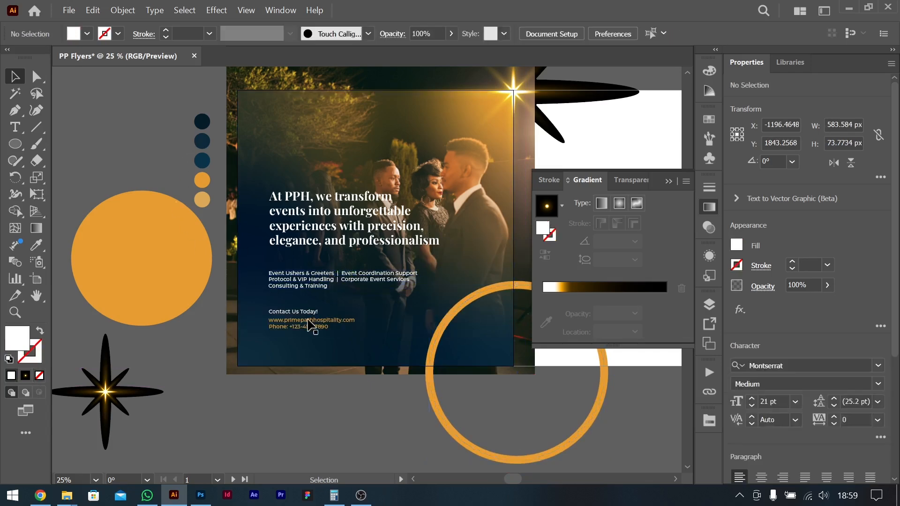
key("alt+Tab")
scroll(443, 336, "down", 3)
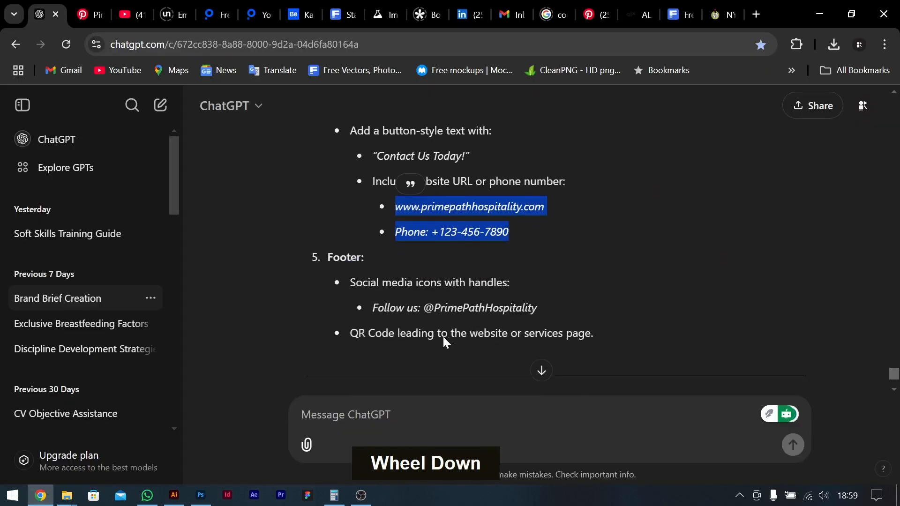
left_click_drag(390, 248, 521, 249)
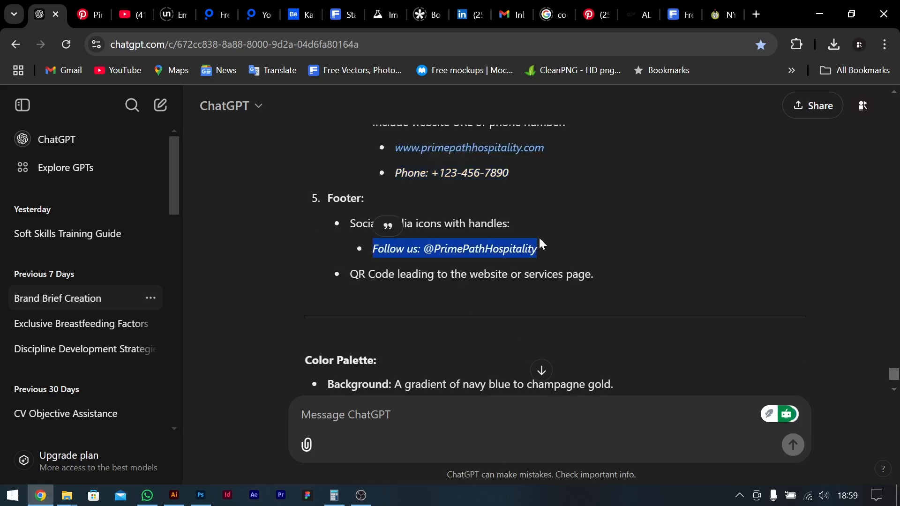
key("ctrl+c")
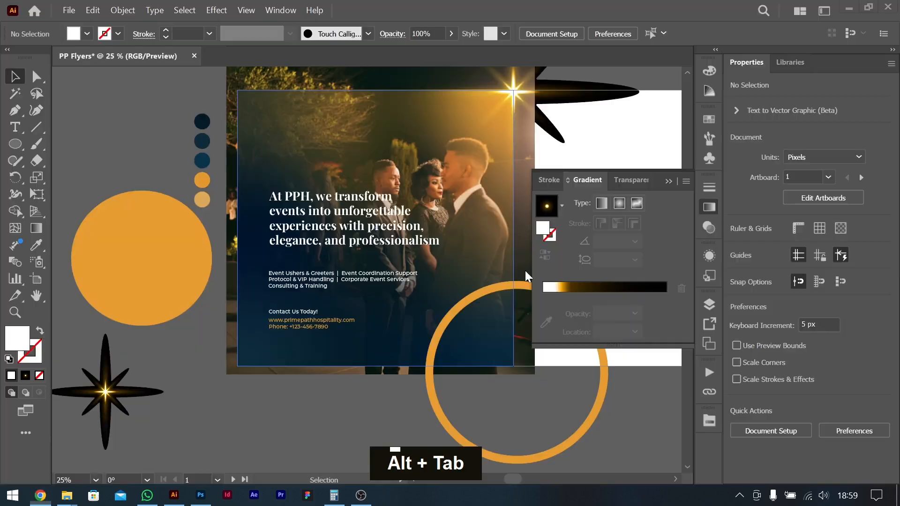
key("alt+Tab")
left_click_drag(334, 324, 332, 346)
double_click(323, 342)
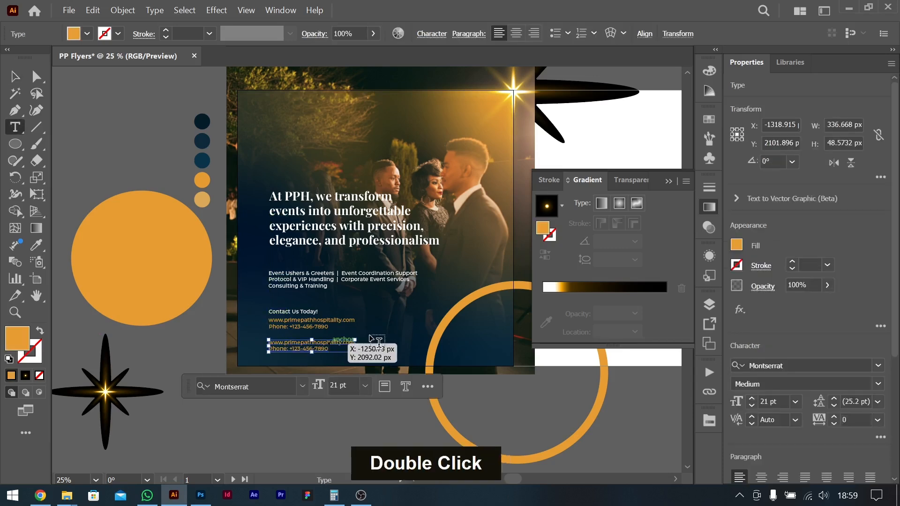
key("ctrl+a")
key("ctrl+v")
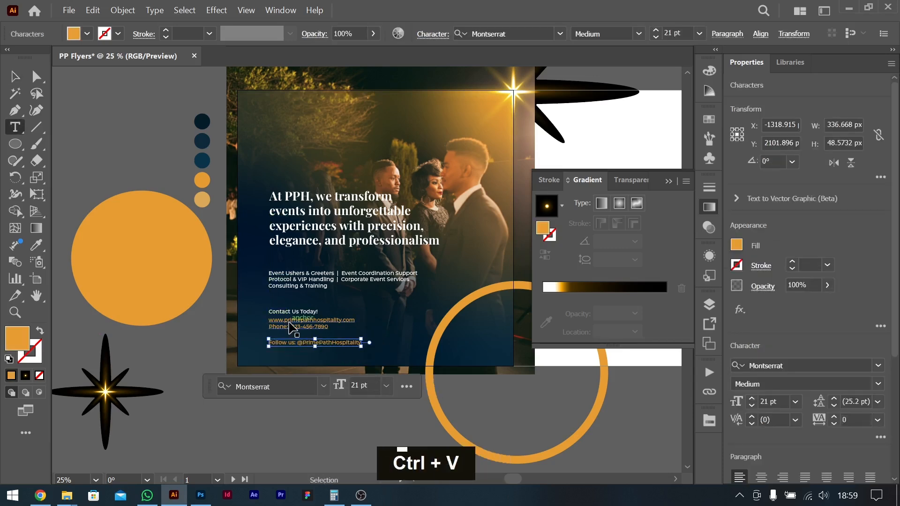
- Colour the "Follow us:" part of the social media line white, leaving the handle orange
scroll(273, 337, "up", 4)
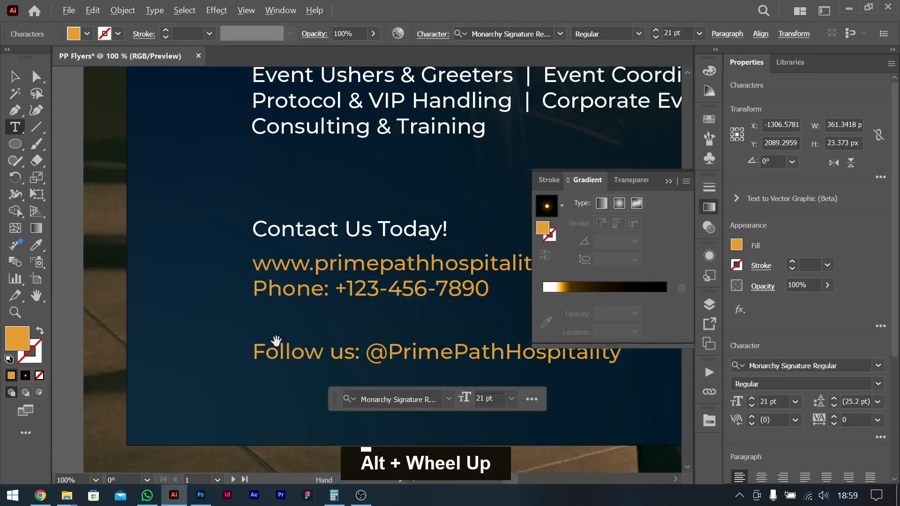
left_click(360, 351)
left_click_drag(271, 359, 252, 359)
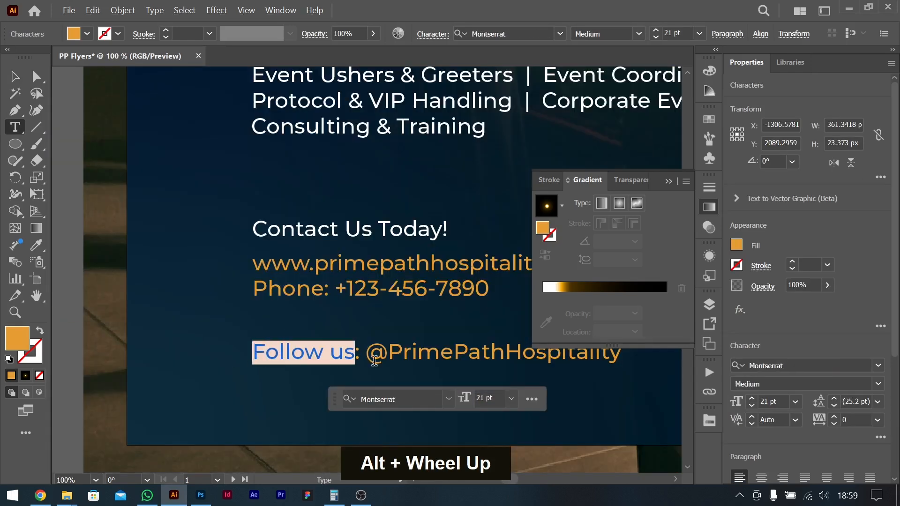
left_click(707, 255)
left_click(600, 298)
left_click(403, 344)
left_click(15, 82)
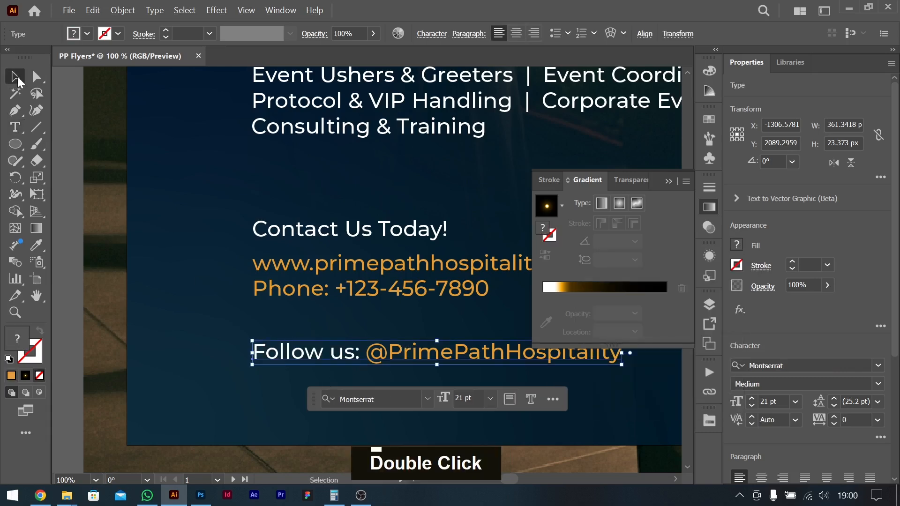
key("ctrl+0")
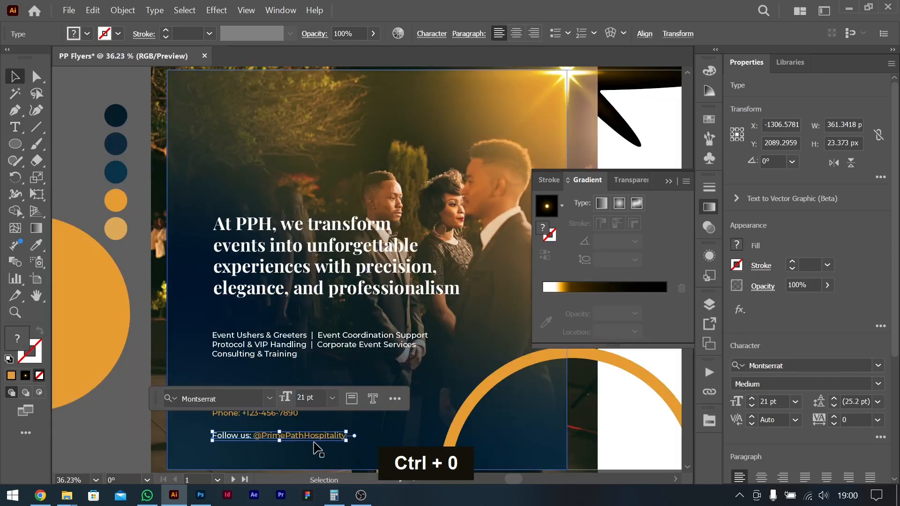
- Duplicate the tagline into the flyer's upper-left area and cut the copy's text down to "PPH"
left_click(92, 165)
left_click_drag(375, 283, 322, 112)
scroll(388, 234, "down", 1)
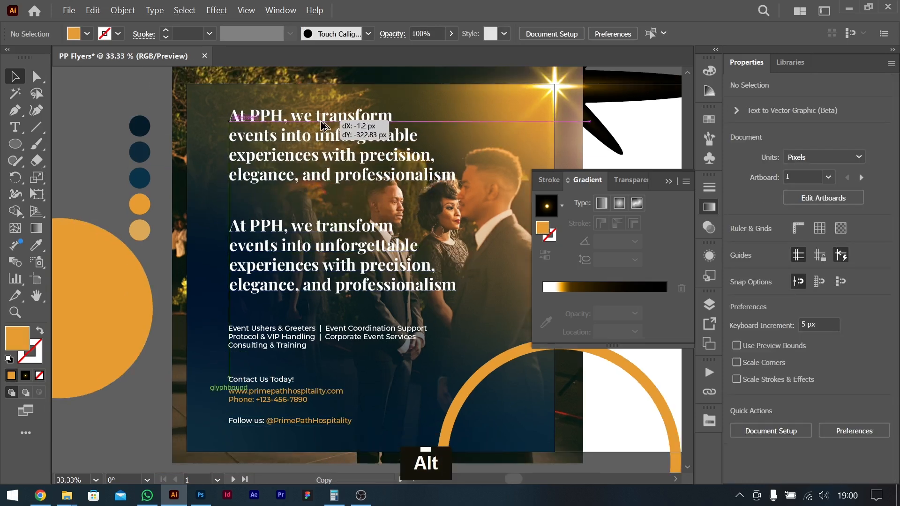
double_click(288, 115)
left_click_drag(285, 115, 467, 189)
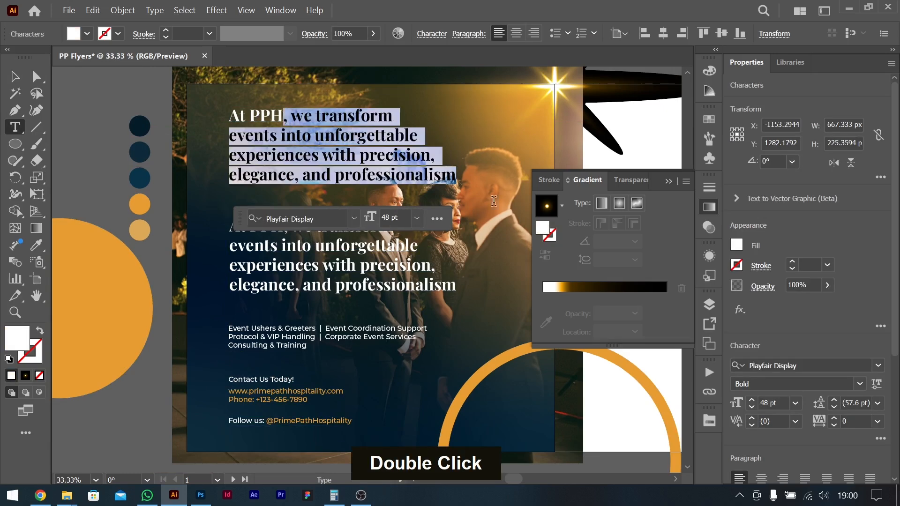
key("BackSpace")
key("Up")
key("Delete")
key("Delete")
key("Delete")
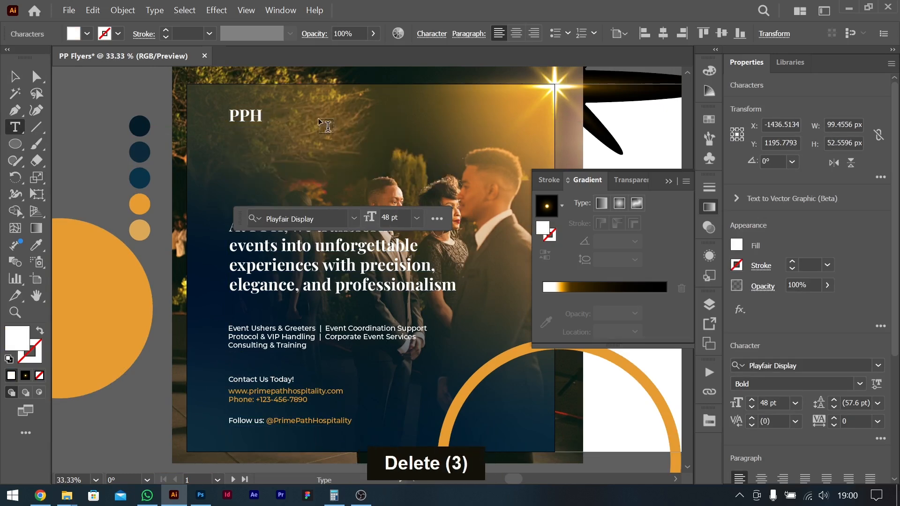
- Move the PPH text slightly down and place a duplicate of it directly to its right
left_click(14, 76)
left_click_drag(250, 115, 252, 128)
scroll(253, 128, "up", 4)
scroll(272, 148, "down", 1)
left_click_drag(316, 148, 368, 149)
- Replace the duplicated PPH text with "Hospitality"
double_click(362, 144)
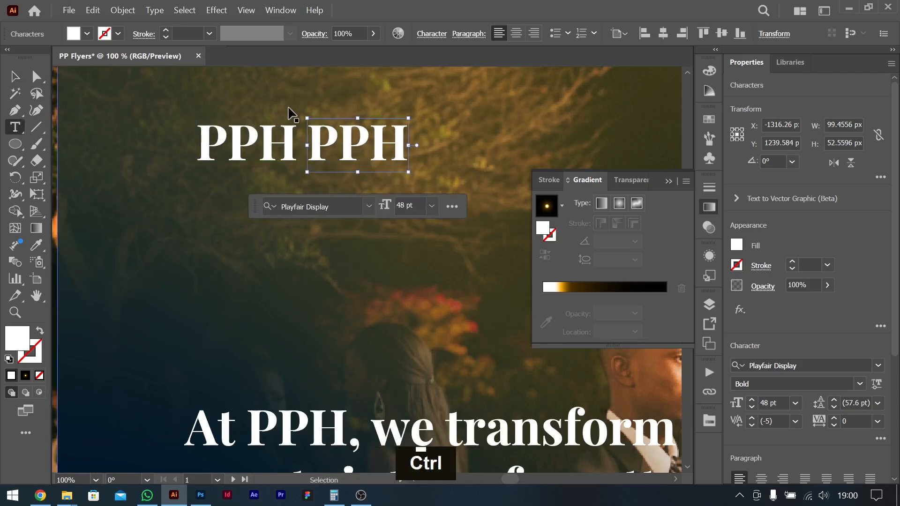
key("ctrl+a")
key("Caps_Lock")
type("HO")
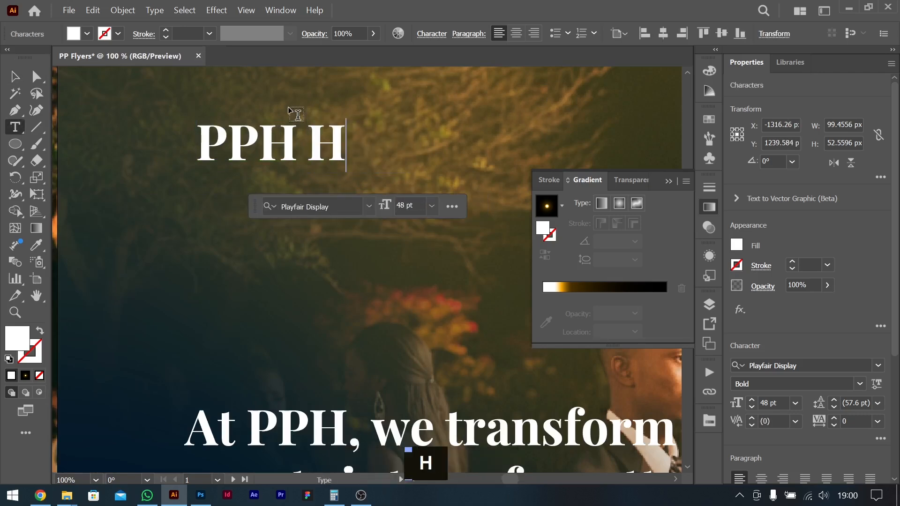
key("BackSpace")
key("Caps_Lock")
type("os")
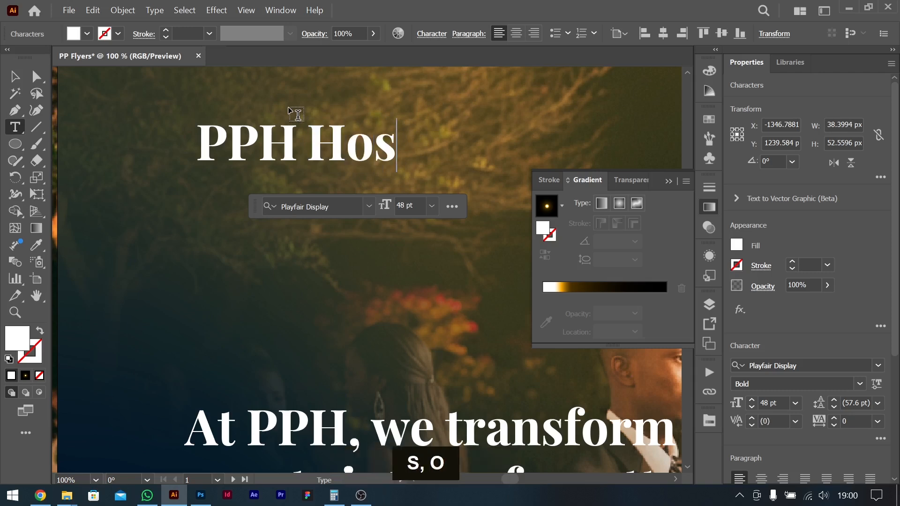
type("pitality")
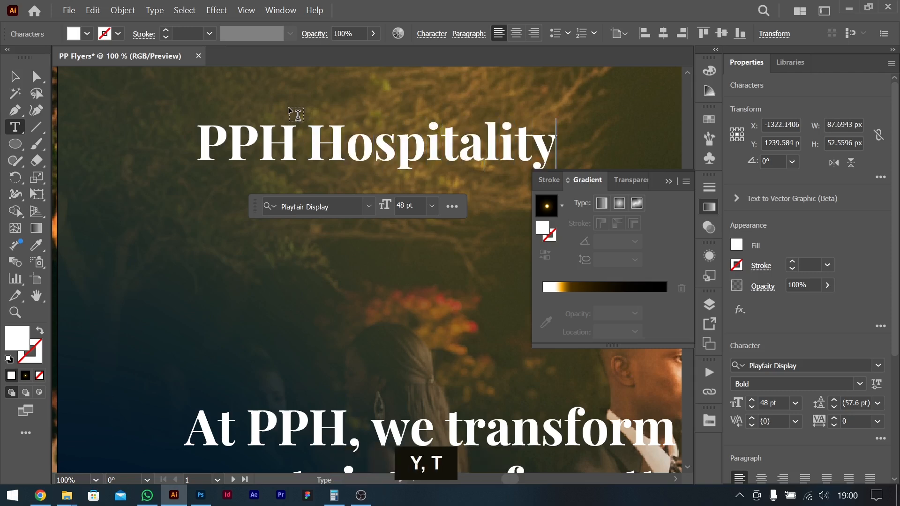
key("BackSpace")
- Set the font size of the word "Hospitality" beside PPH to 21 pt
key("ctrl+a")
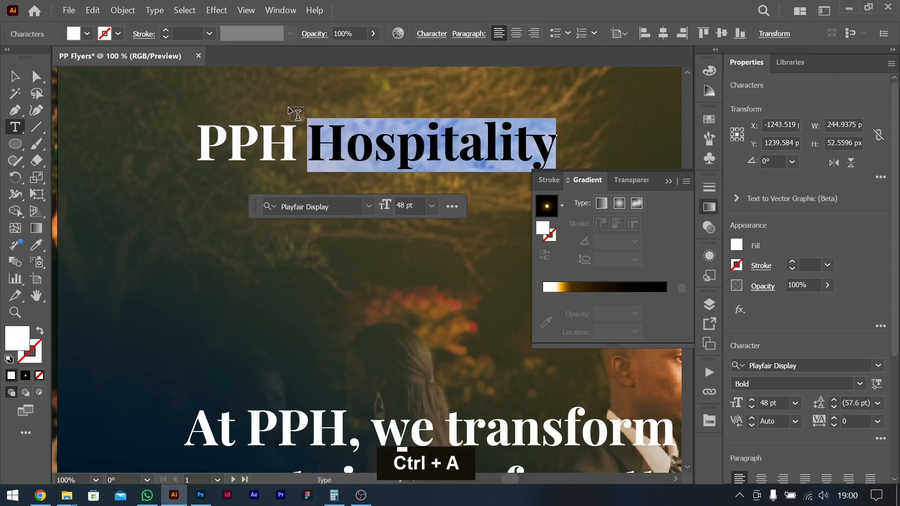
left_click(795, 403)
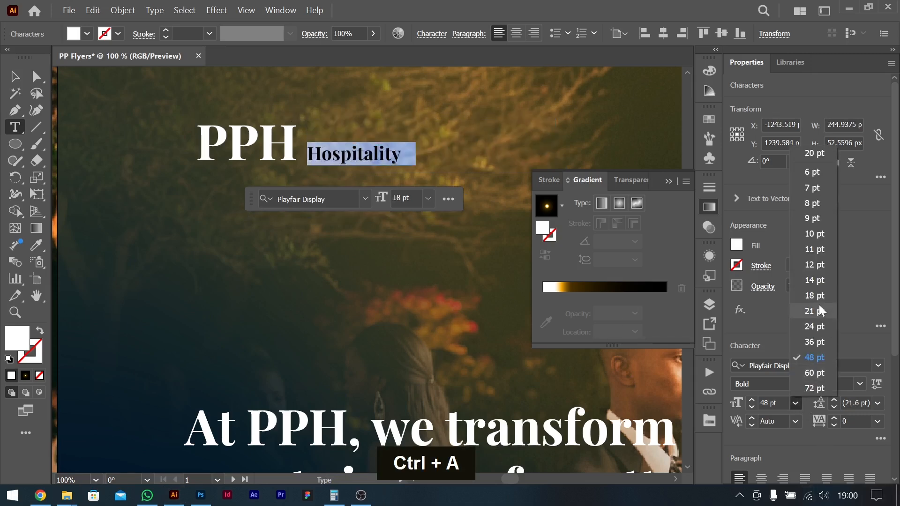
left_click(815, 310)
left_click(13, 78)
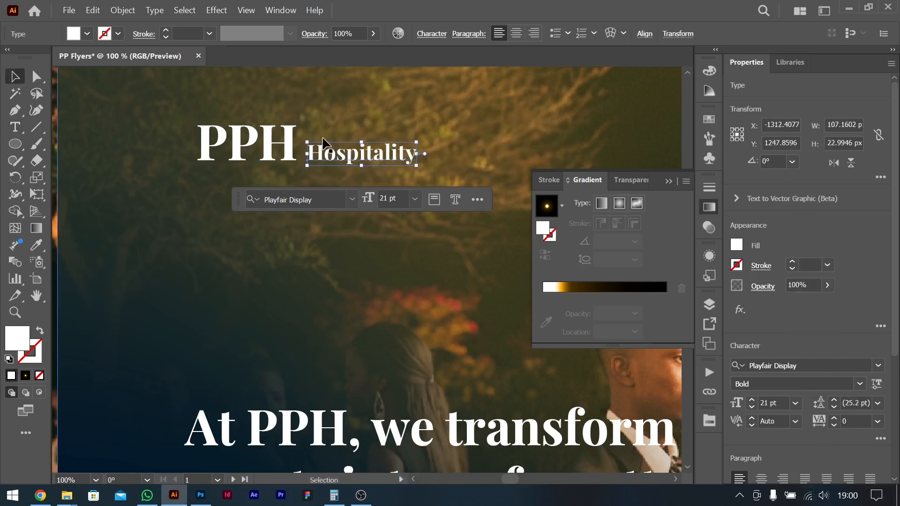
- Set the word "Hospitality" to the Regular font style and move it slightly up and further right of PPH
left_click(859, 384)
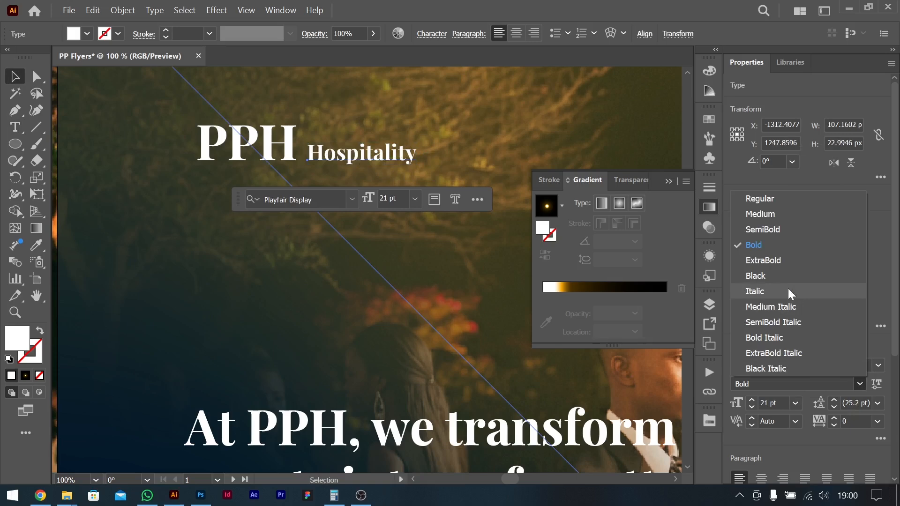
left_click(769, 198)
left_click_drag(383, 151, 396, 149)
- Draw a rectangle about 133 by 56 px around the PPH text, with no fill and a 1 pt stroke
right_click(15, 143)
left_click(80, 144)
left_click_drag(181, 114, 315, 172)
left_click(737, 246)
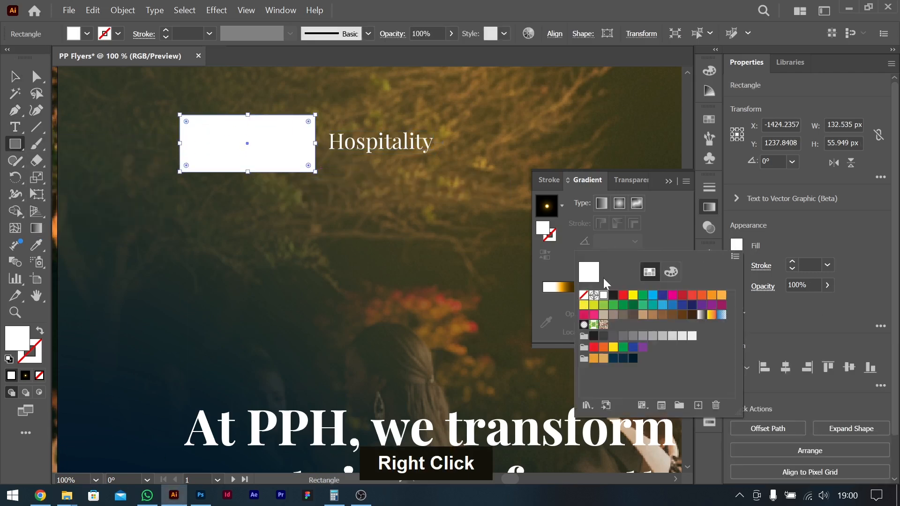
left_click(583, 295)
left_click(792, 262)
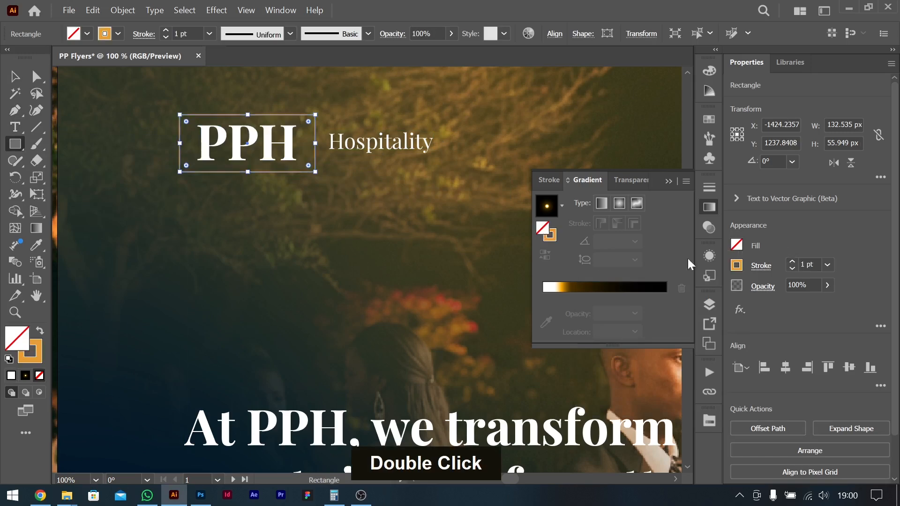
- Change the stroke colour of the rectangle around PPH to white
left_click(18, 77)
left_click(118, 33)
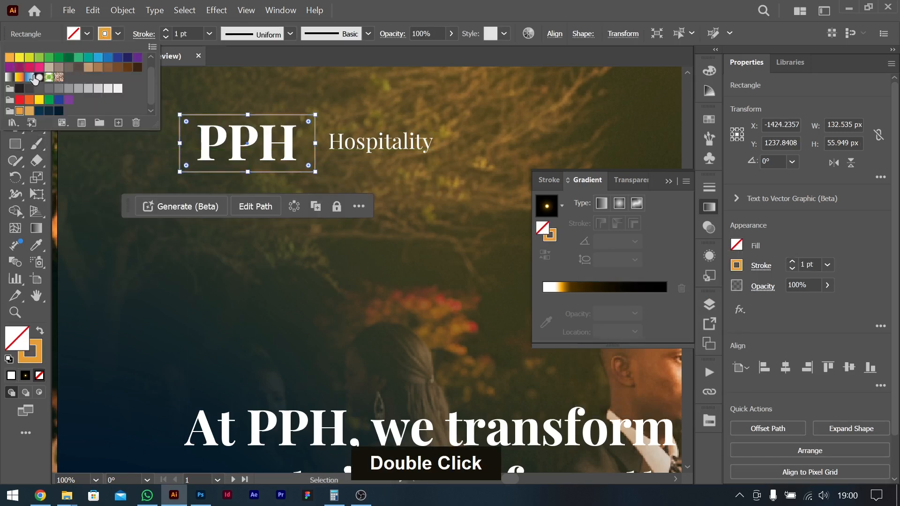
scroll(34, 70, "up", 2)
double_click(29, 57)
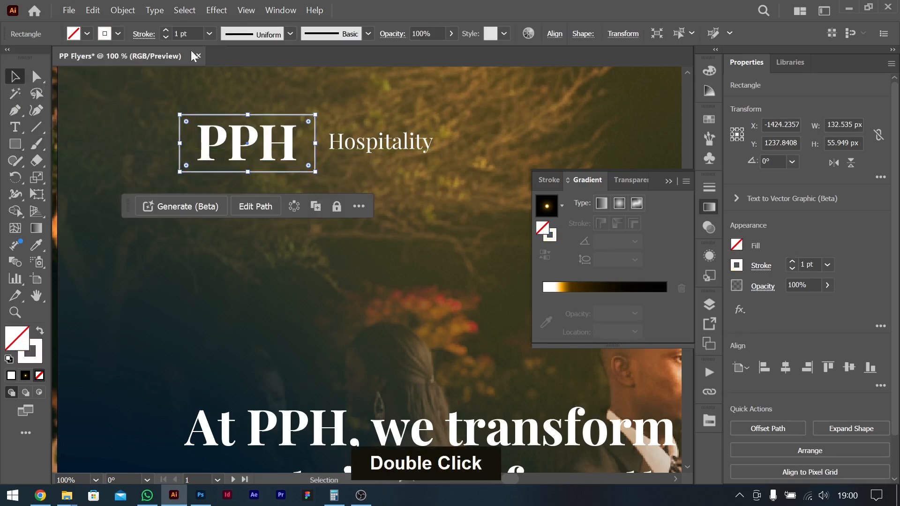
- Group the PPH text with its rectangular frame and nudge the word "Hospitality" slightly right and down
left_click(245, 148, "shift")
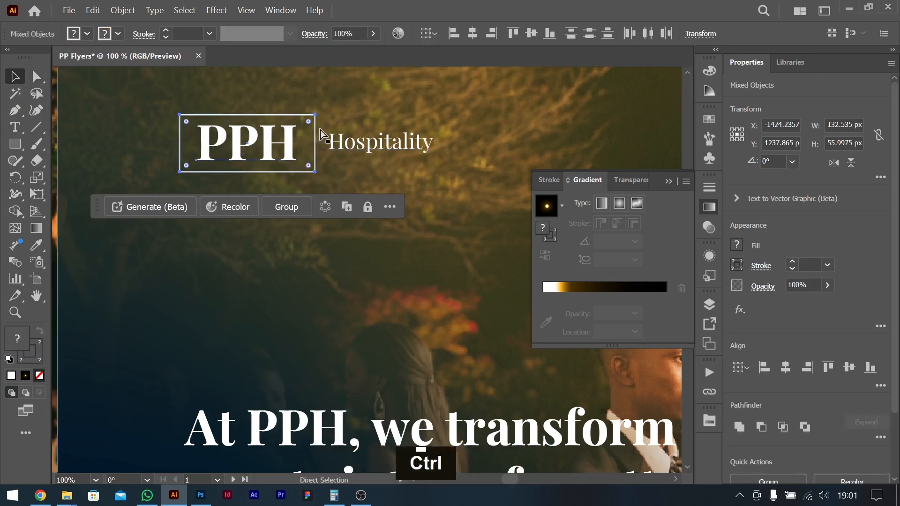
key("ctrl+g")
left_click_drag(383, 147, 386, 149)
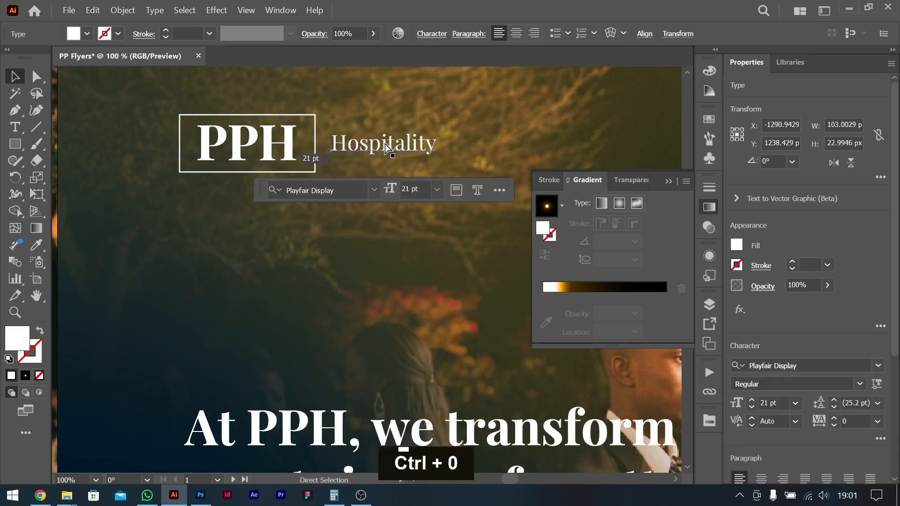
- Group the framed PPH with the word "Hospitality" and move the logo slightly right and down, in line with the tagline's left edge
key("ctrl+0")
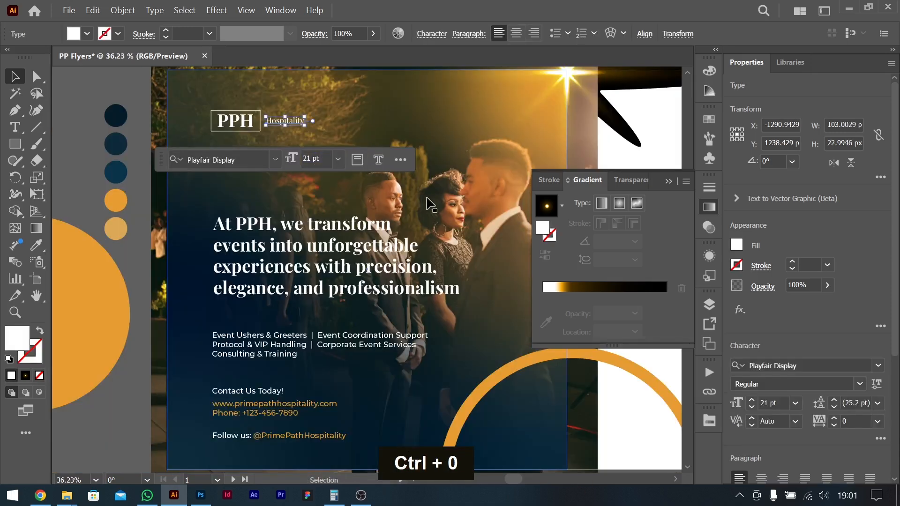
left_click(237, 118, "shift")
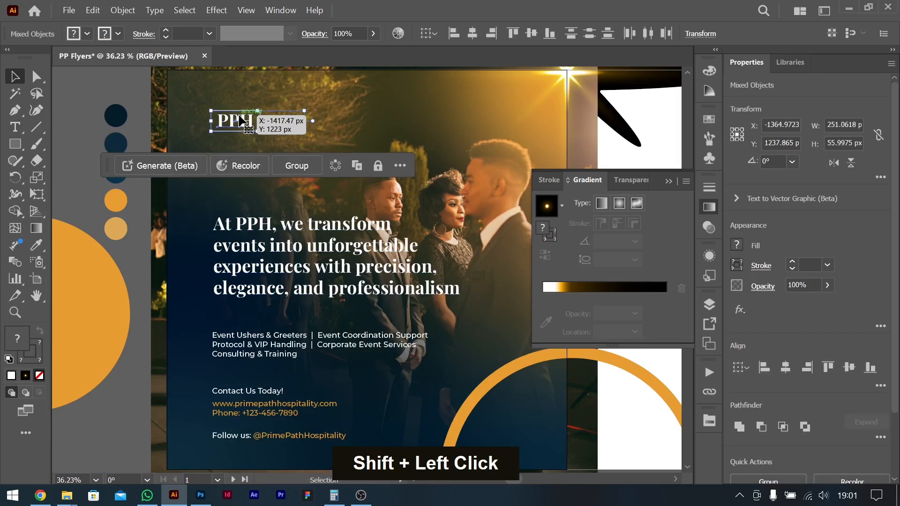
key("ctrl+g")
left_click_drag(248, 122, 251, 126)
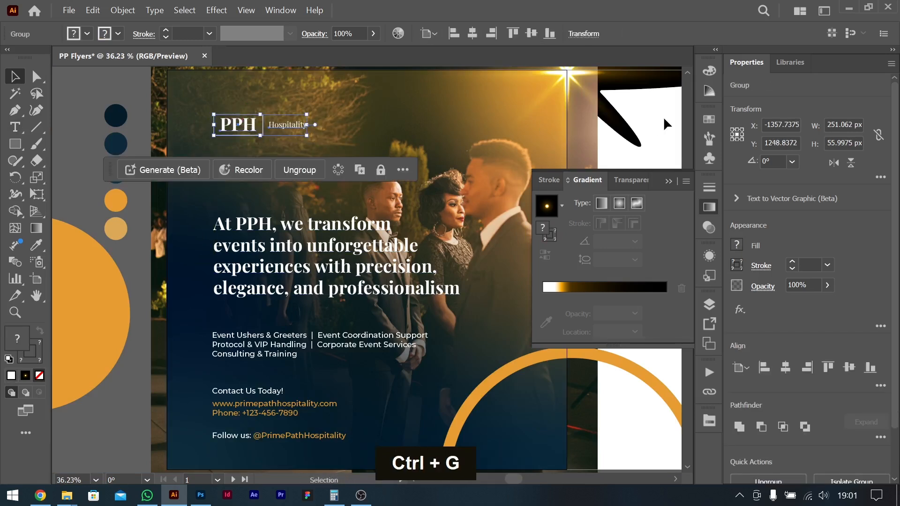
left_click(662, 116)
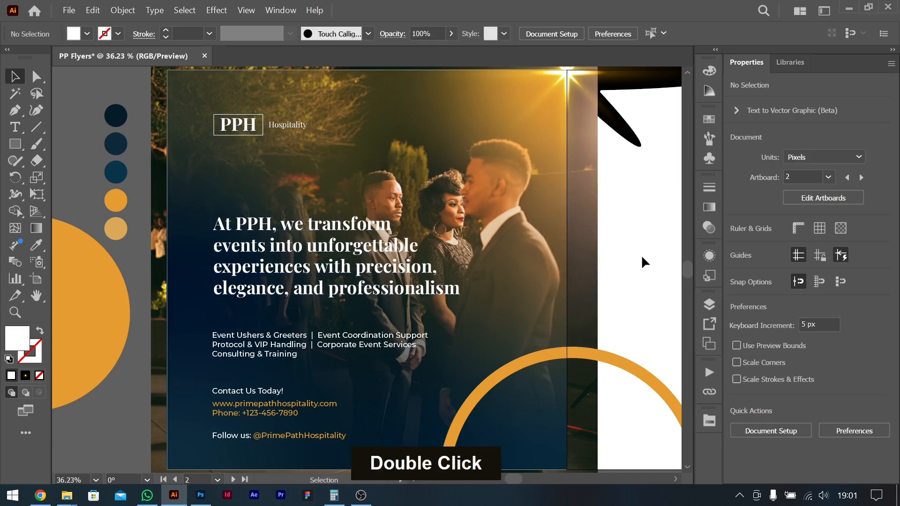